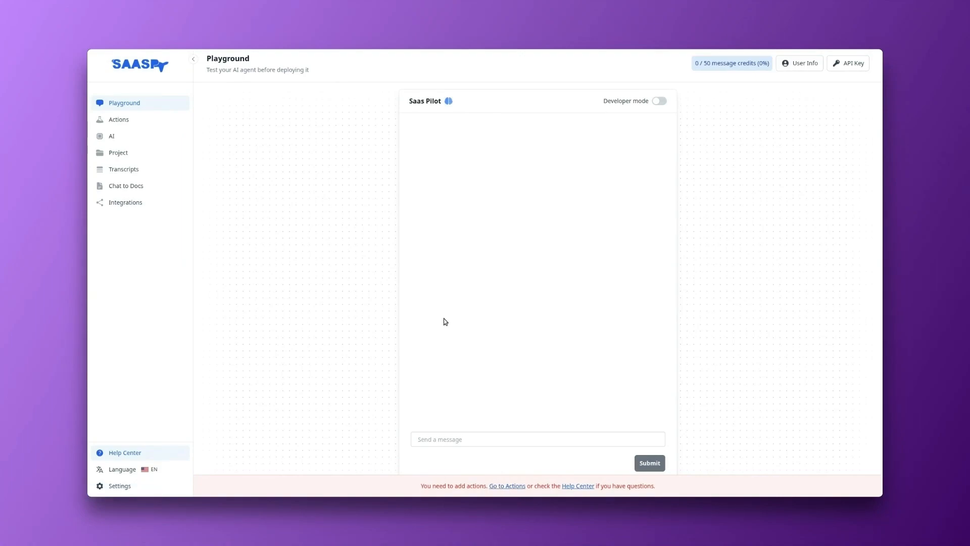
Step: Import the OpenAPI specification as agent actions by fetching it from the previously used gist.githubusercontent.com URL
left_click(512, 487)
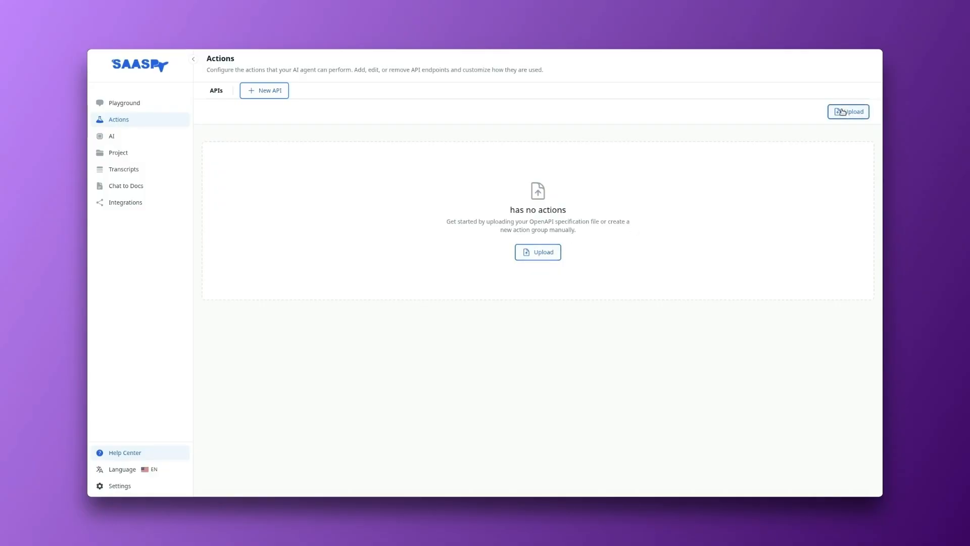
left_click(550, 258)
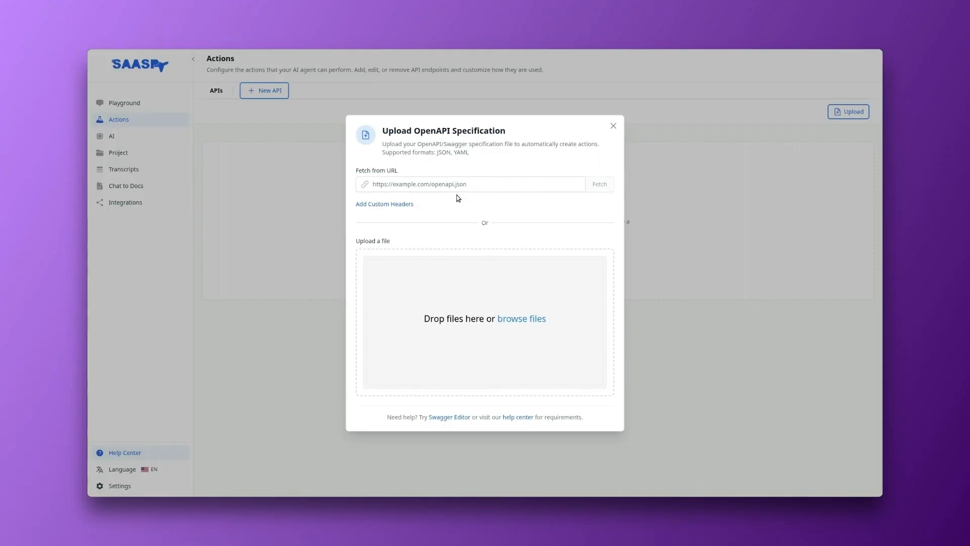
left_click(439, 187)
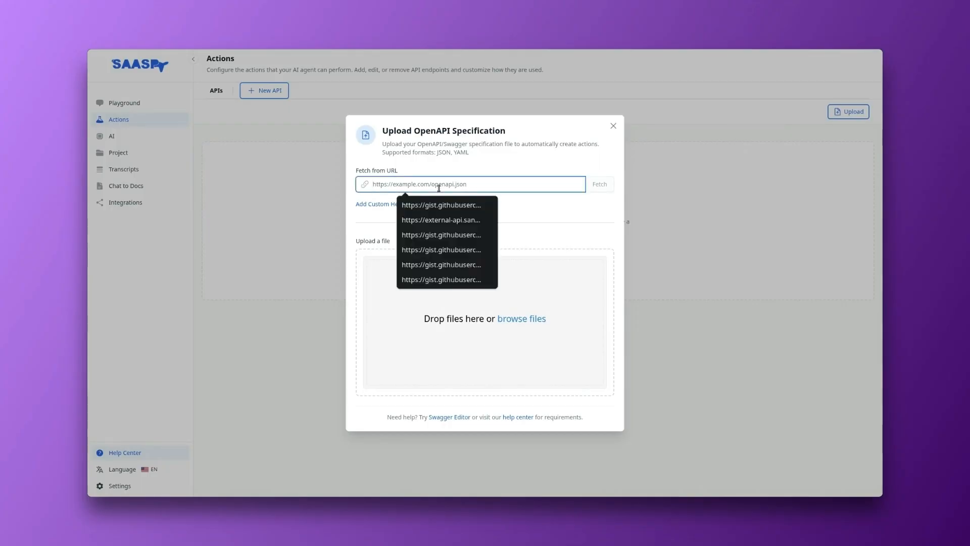
left_click(480, 207)
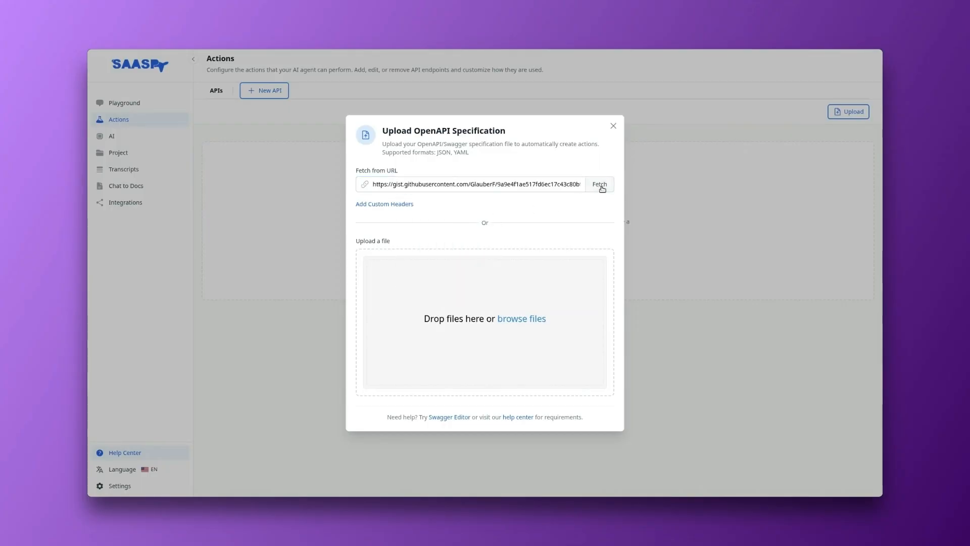
left_click(601, 185)
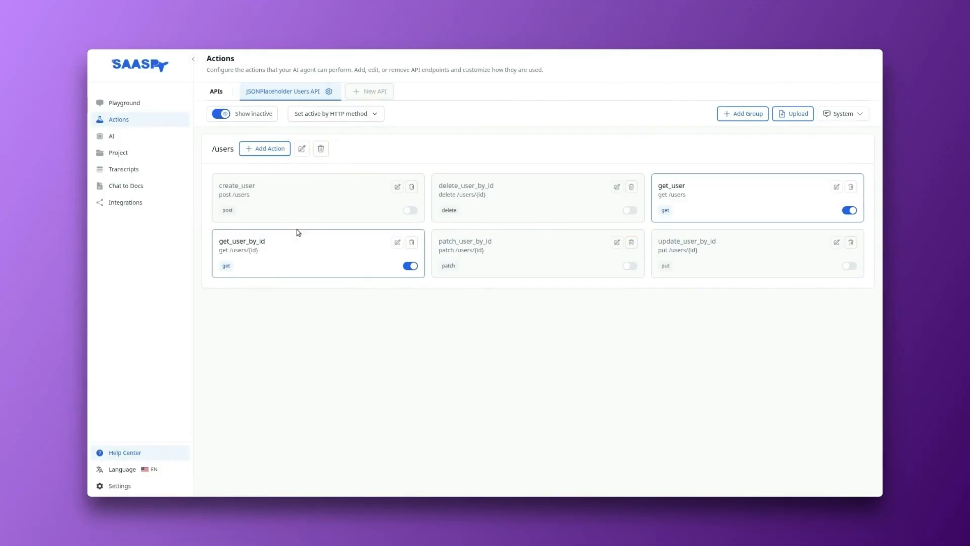
Step: Delete the update_user_by_id action from the /users group
left_click_drag(212, 149, 228, 149)
left_click(696, 155)
left_click(851, 242)
left_click(565, 291)
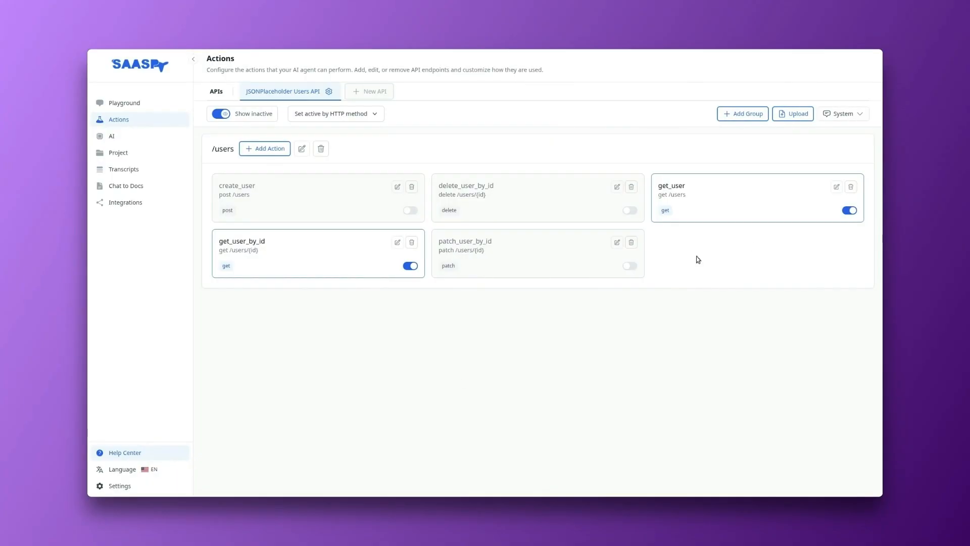
Step: Fetch the same OpenAPI specification URL again to restore the deleted update_user_by_id action
left_click(794, 116)
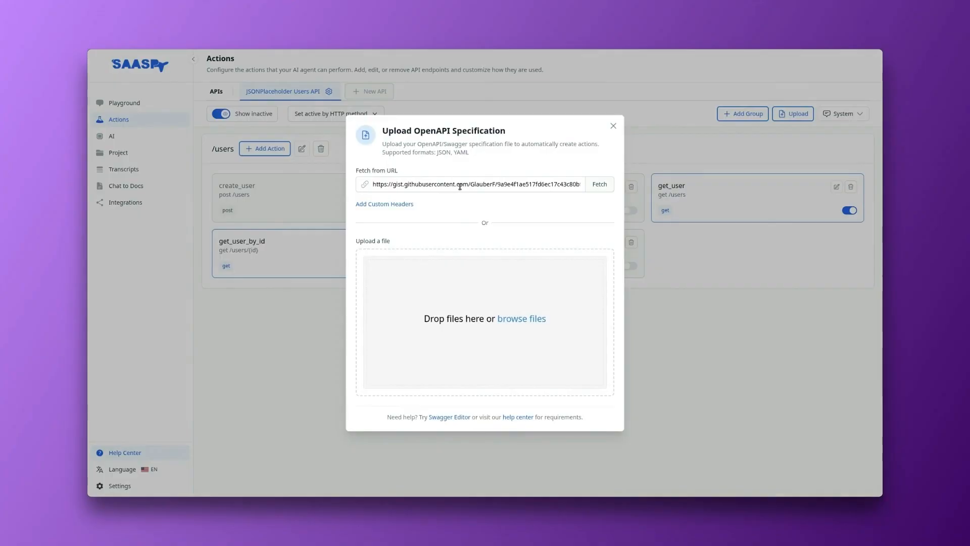
left_click(601, 185)
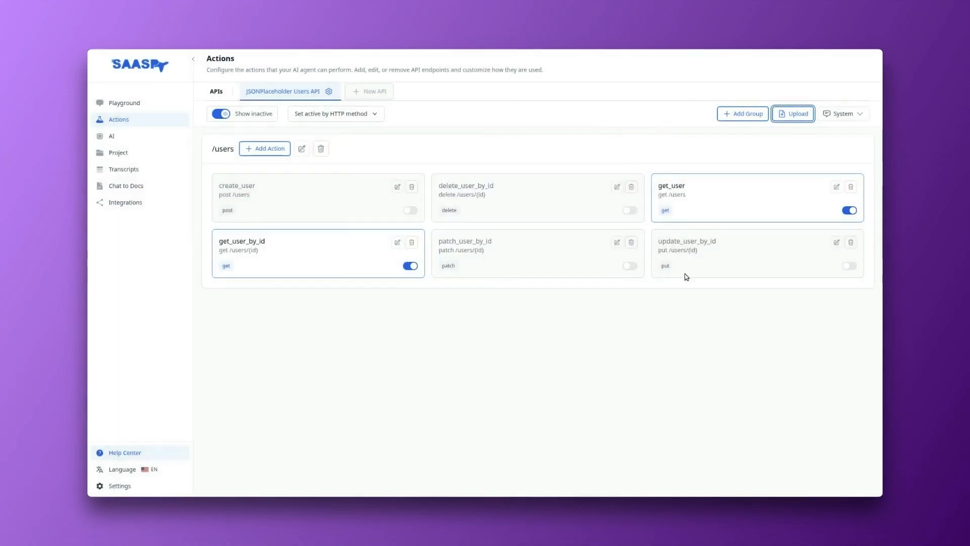
left_click_drag(667, 241, 685, 250)
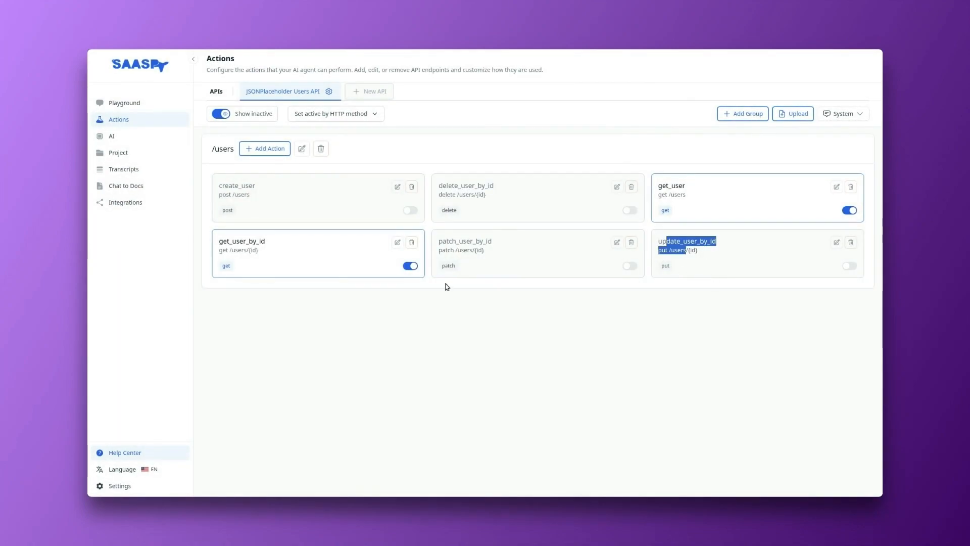
left_click(599, 345)
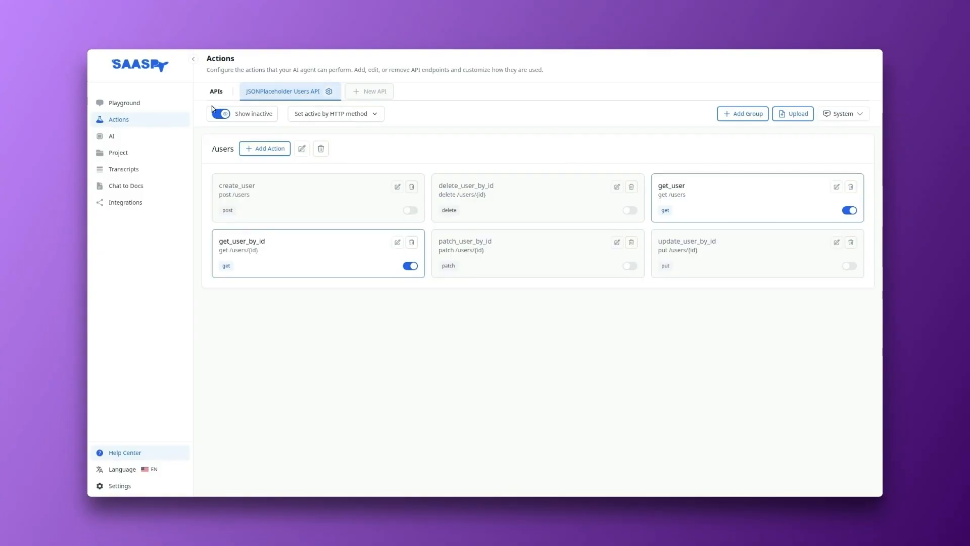
Step: Open the JSONPlaceholder Users API settings and examine the API name, API host and available authentication header names
left_click(328, 91)
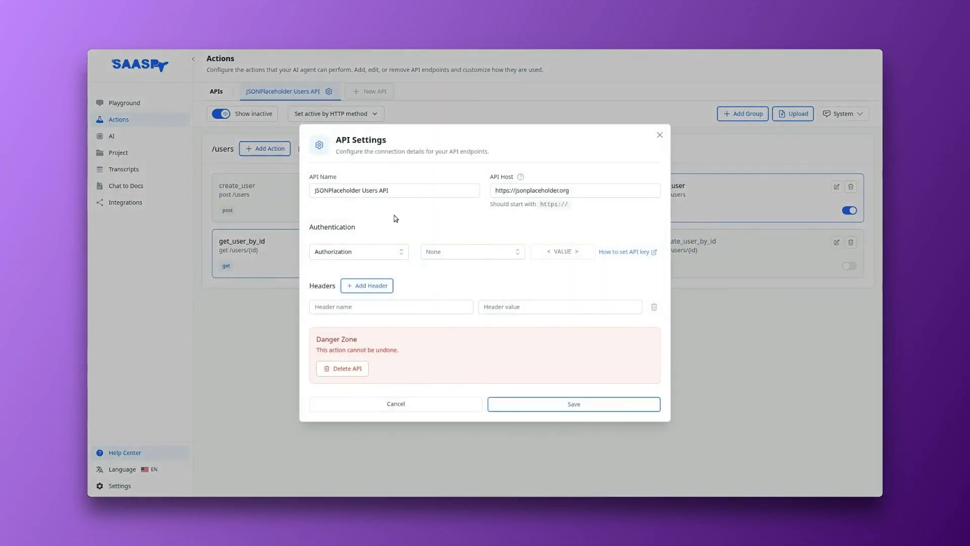
left_click(412, 190)
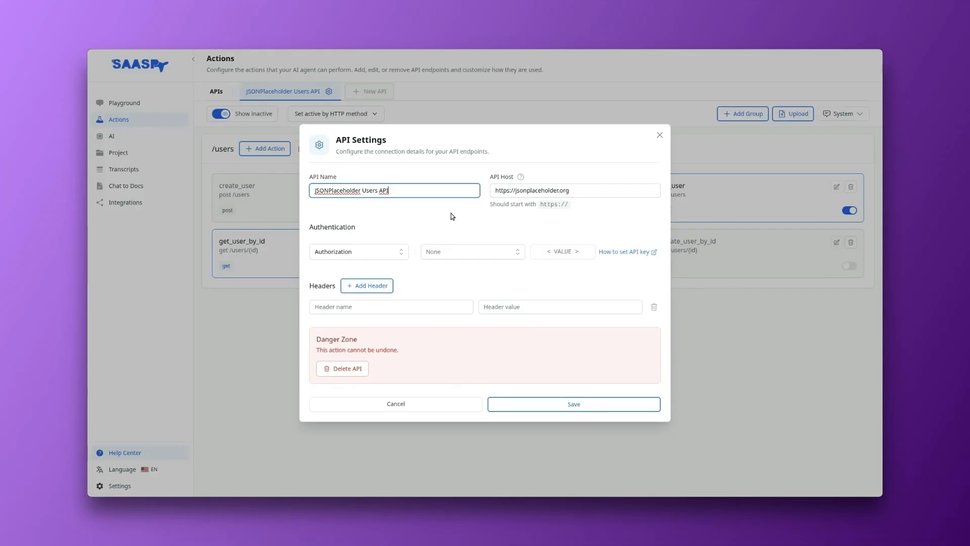
left_click(581, 190)
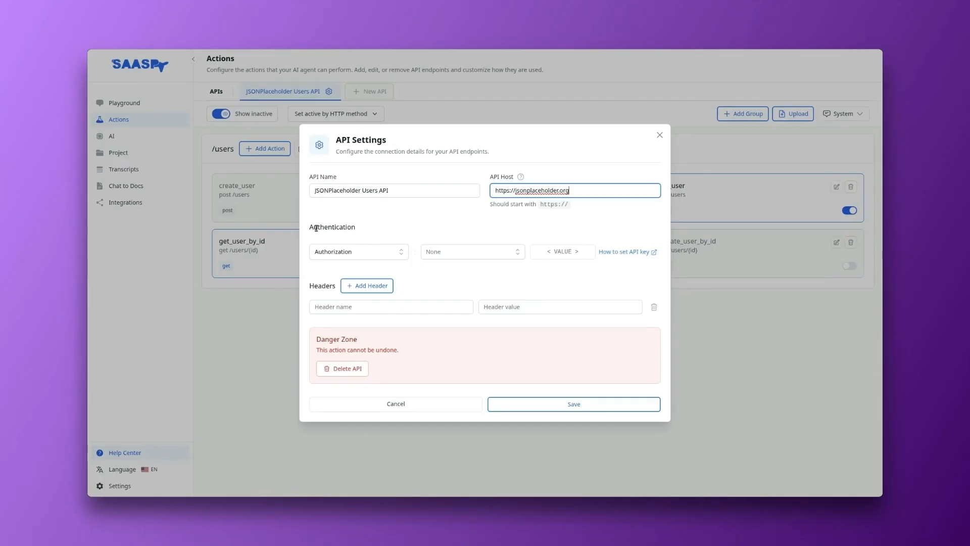
left_click_drag(314, 228, 357, 230)
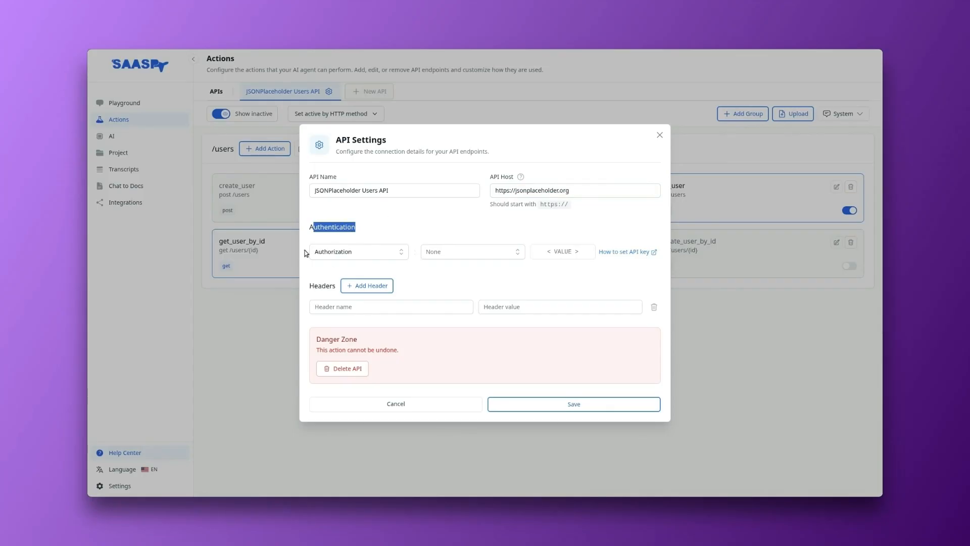
left_click(341, 241)
left_click(355, 250)
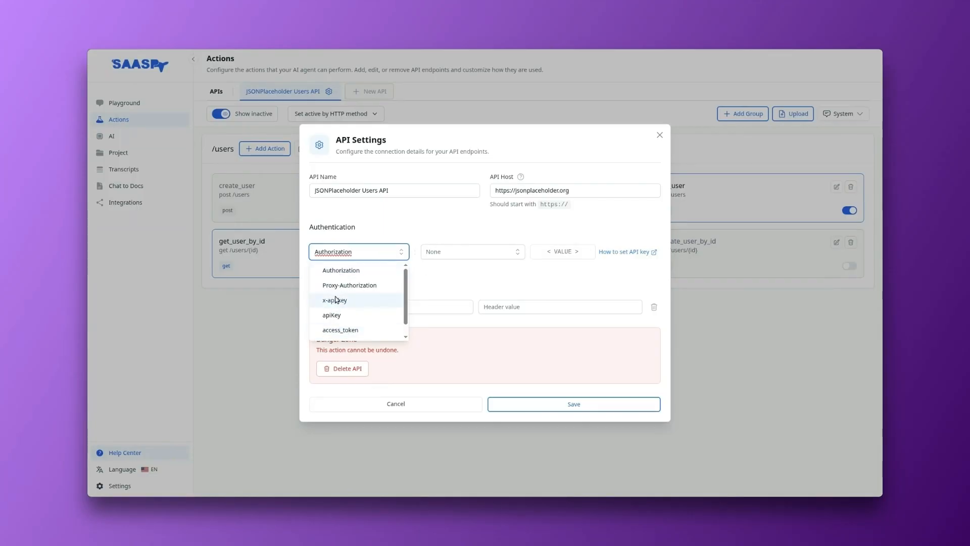
left_click(449, 217)
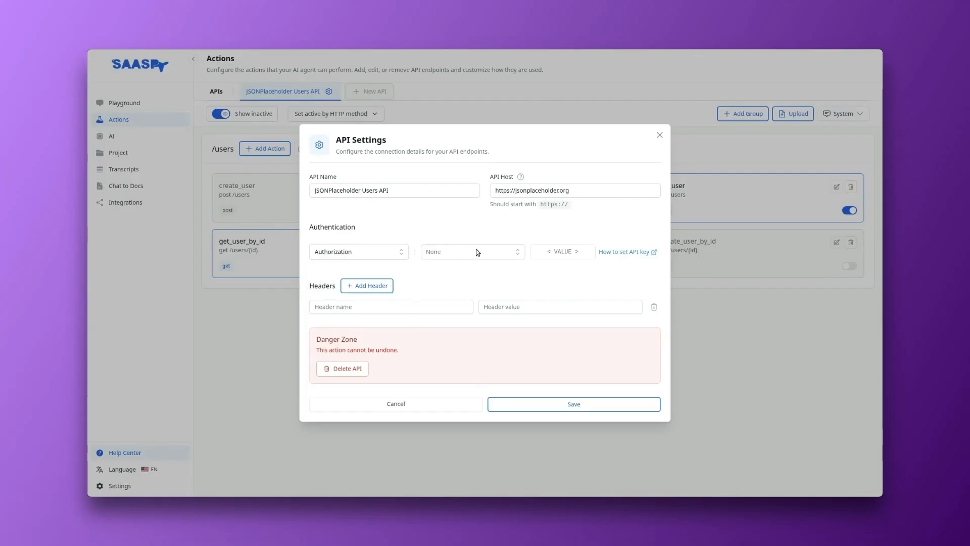
Step: Review the authentication prefix options, the value placeholder and the custom header fields, and close the API settings without changes
left_click(440, 255)
left_click(440, 255)
left_click(440, 255)
triple_click(578, 252)
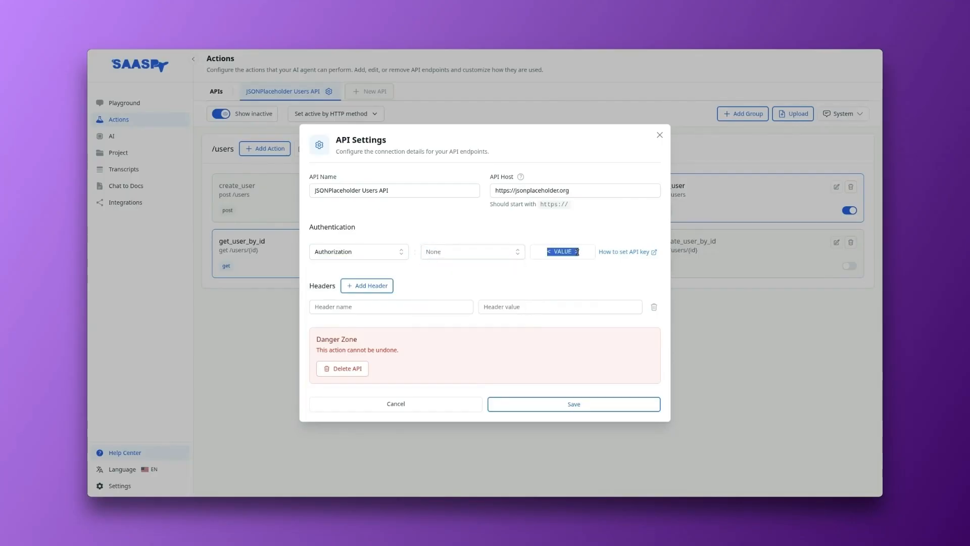
left_click(470, 254)
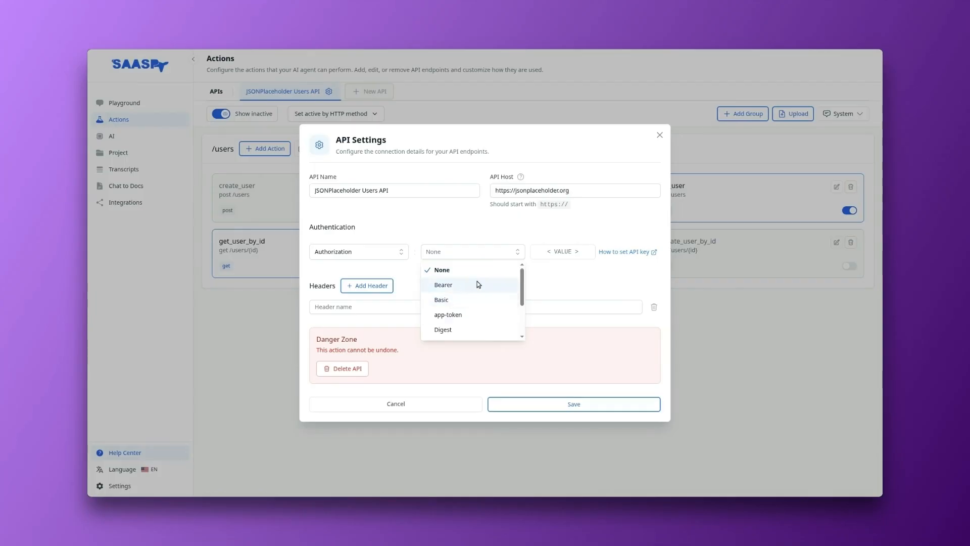
left_click(556, 253)
double_click(554, 252)
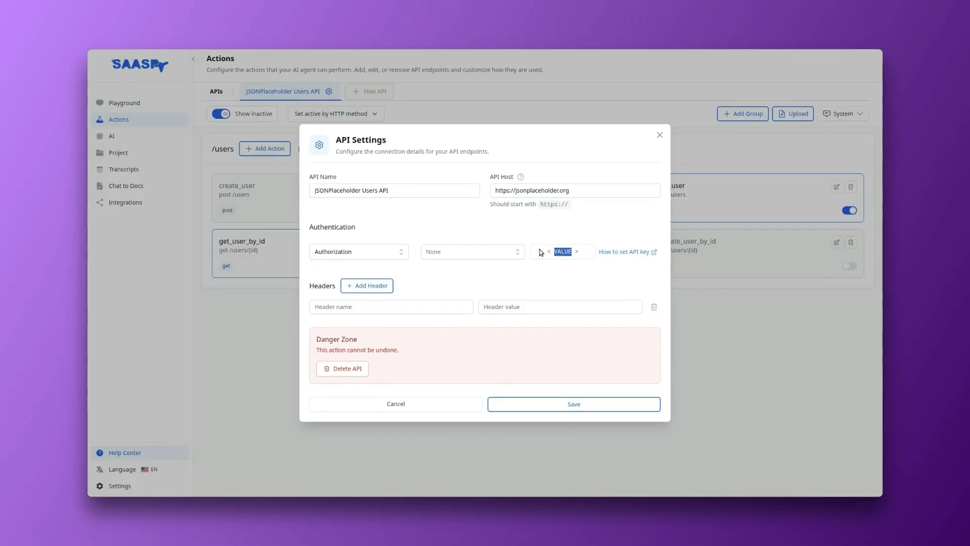
left_click(491, 233)
left_click(327, 251)
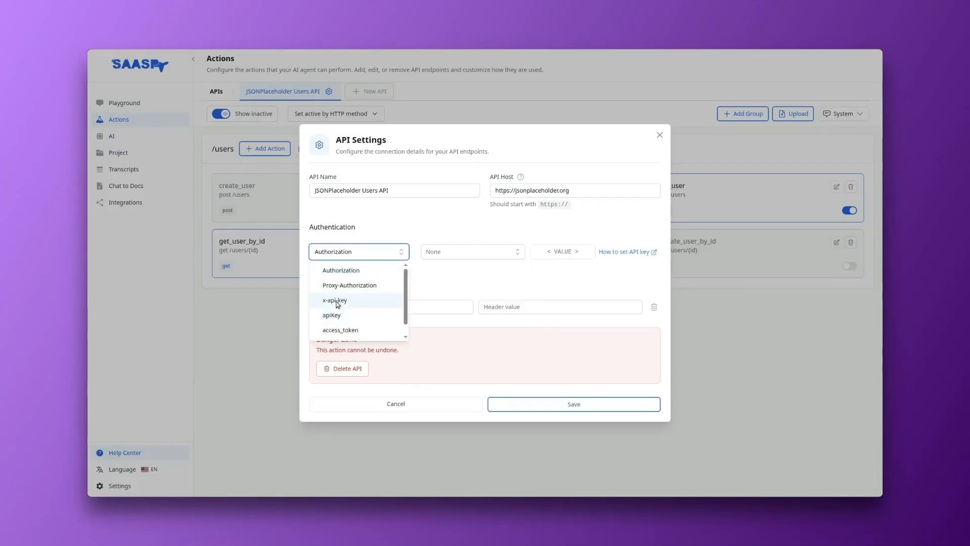
left_click(392, 223)
left_click(365, 307)
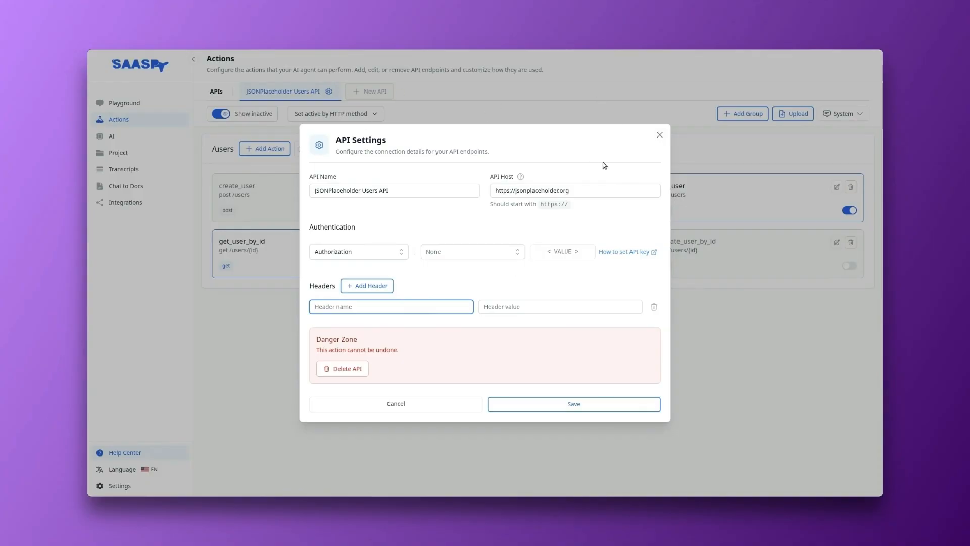
left_click(660, 135)
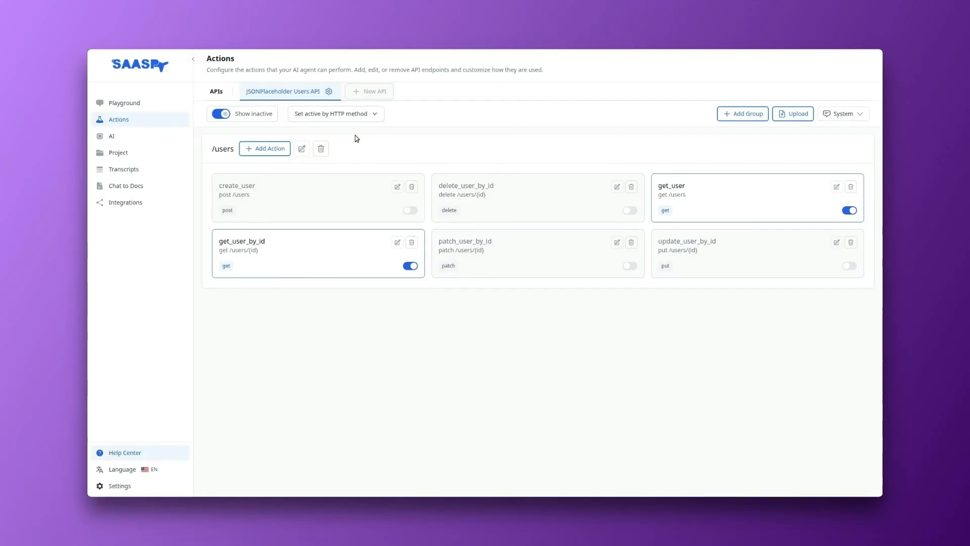
Step: Reopen the JSONPlaceholder Users API settings, check the API host address and close them without changes
left_click(329, 92)
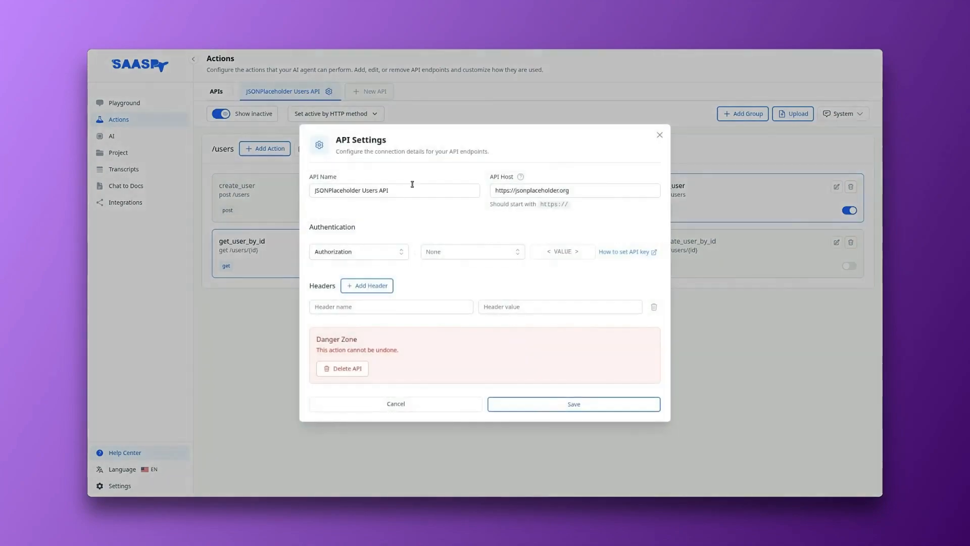
left_click(563, 190)
left_click_drag(583, 191, 474, 194)
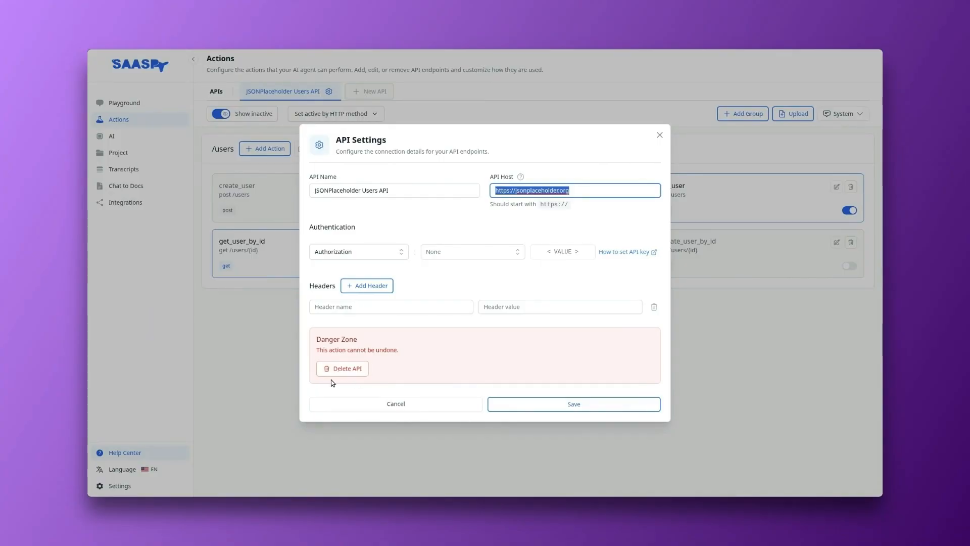
left_click(659, 136)
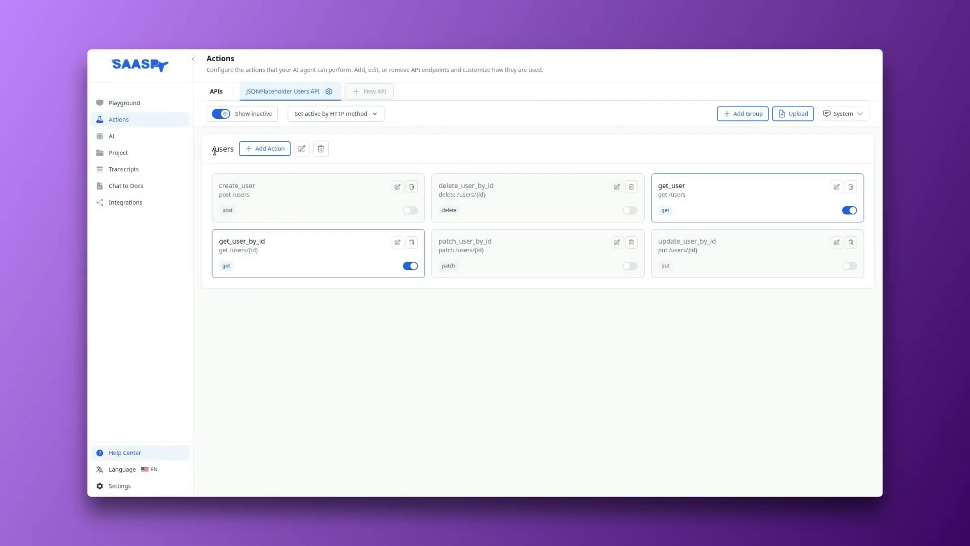
Step: Examine the /users group and compare the names, paths and methods of its get_user and get_user_by_id actions
left_click_drag(214, 149, 230, 151)
left_click_drag(672, 186, 680, 185)
left_click(236, 247)
left_click_drag(236, 247, 314, 260)
left_click(432, 369)
left_click_drag(232, 242, 238, 250)
left_click_drag(669, 186, 680, 196)
left_click(631, 290)
double_click(224, 265)
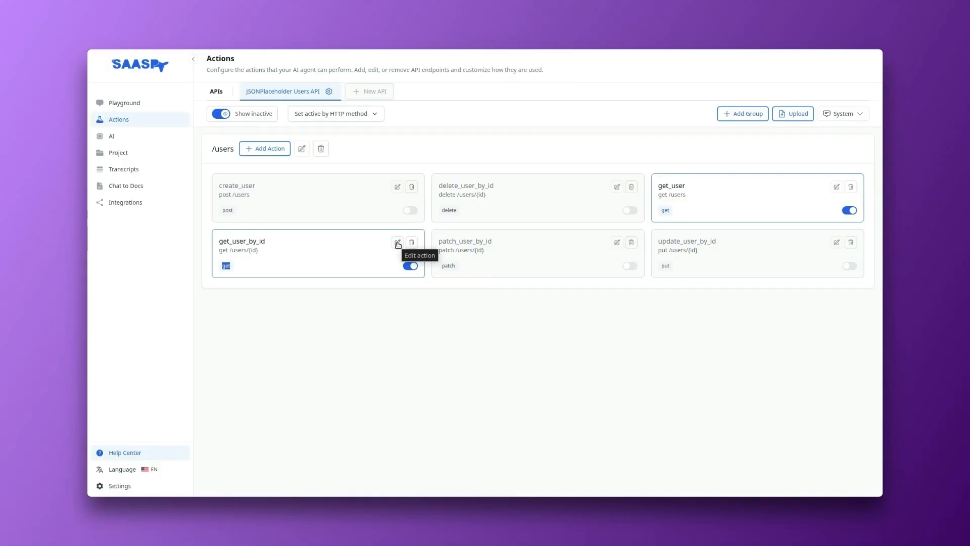
Step: Open the get_user action for editing and review its name, description, path and HTTP method options
left_click(837, 187)
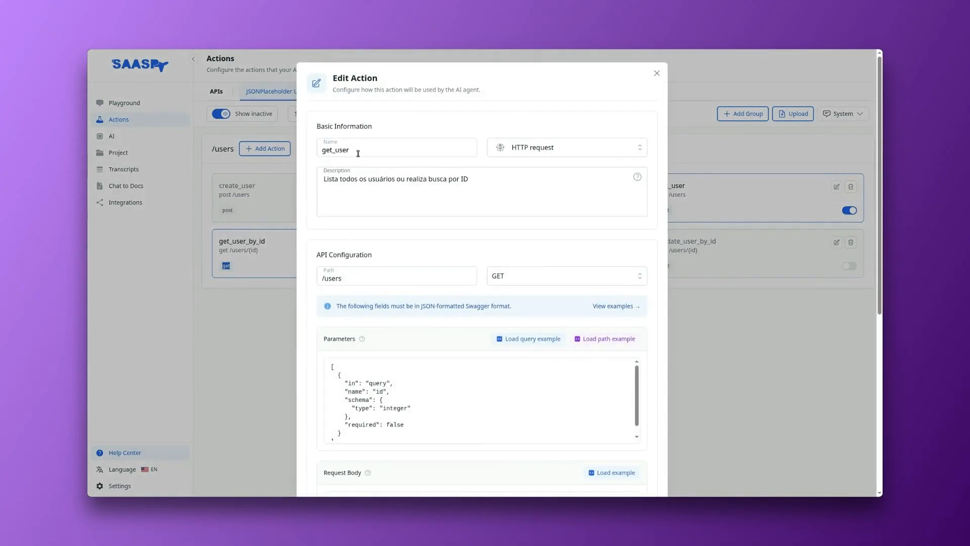
left_click_drag(358, 153, 322, 148)
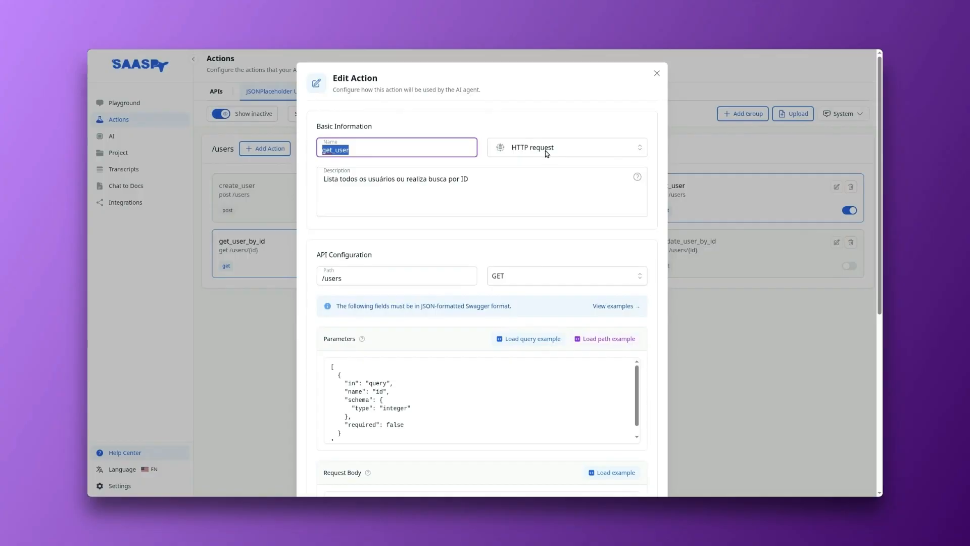
left_click(375, 184)
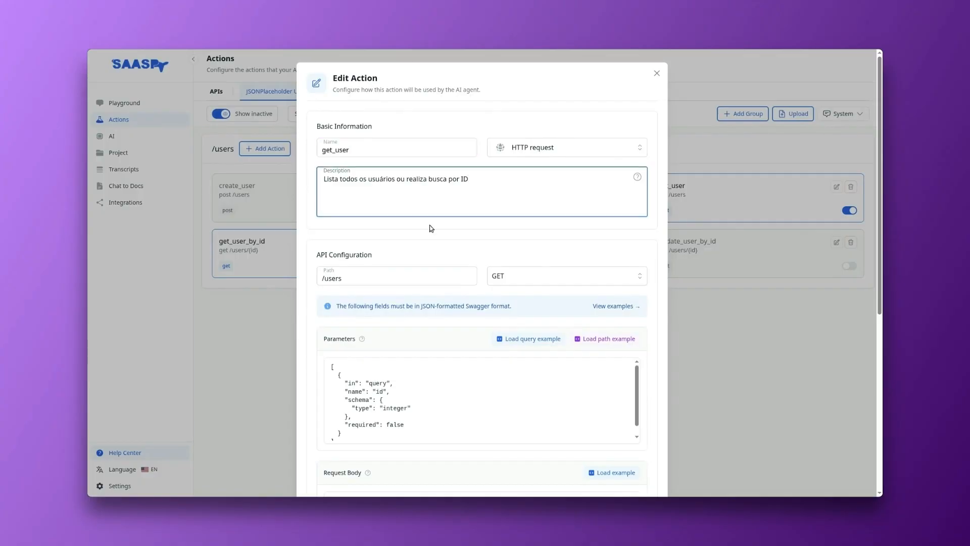
scroll(437, 215, "down", 1)
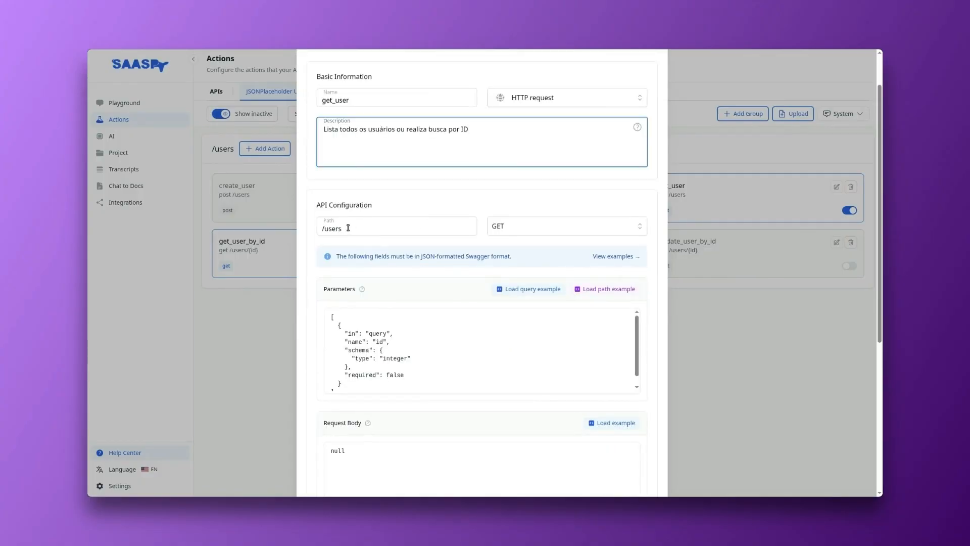
scroll(526, 229, "down", 2)
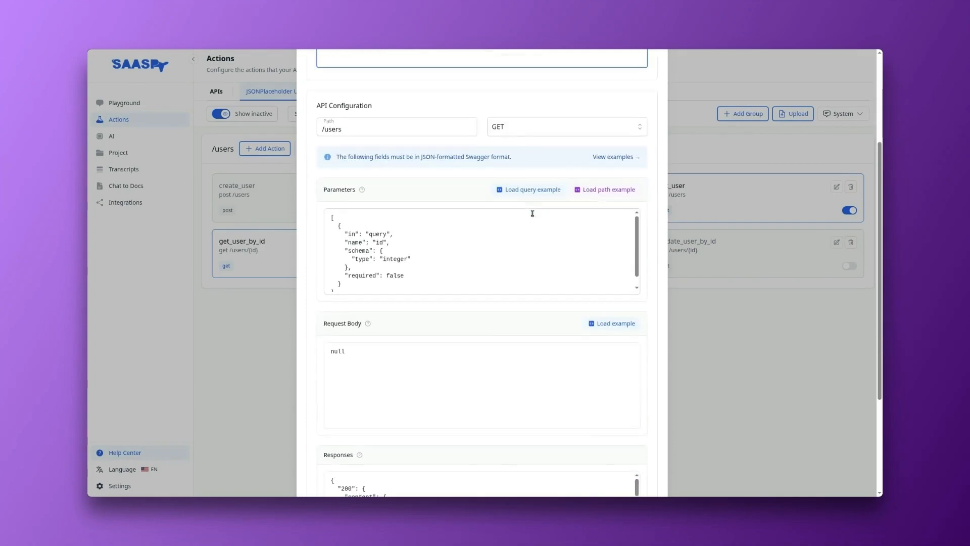
left_click(526, 128)
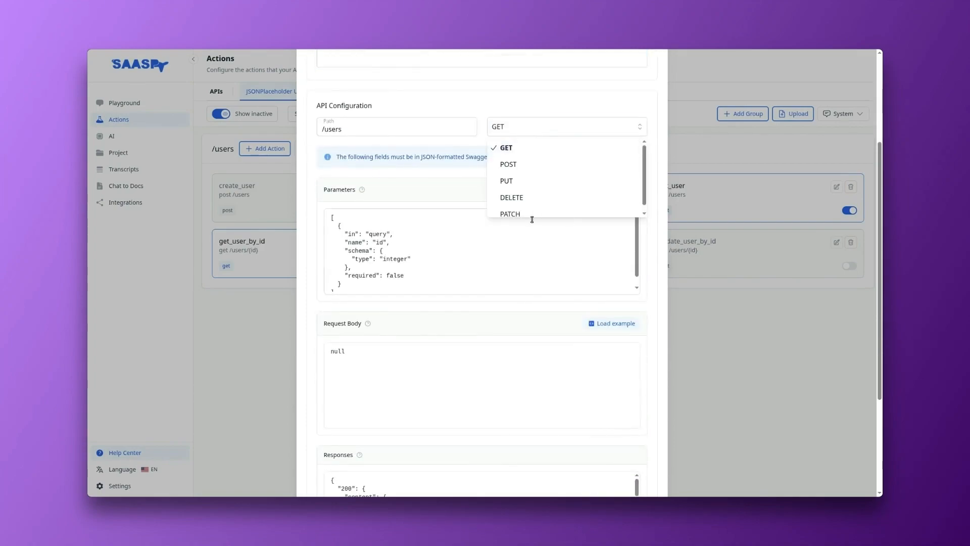
left_click(474, 99)
Step: Examine the get_user action's parameters definition, including the id query parameter's schema and its required setting
scroll(433, 248, "down", 1)
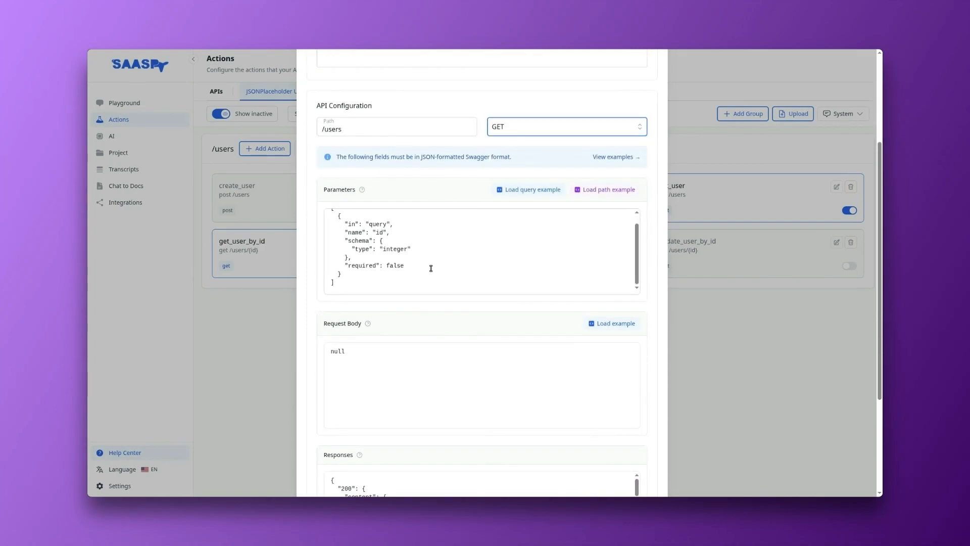
scroll(398, 348, "down", 3)
scroll(371, 244, "up", 2)
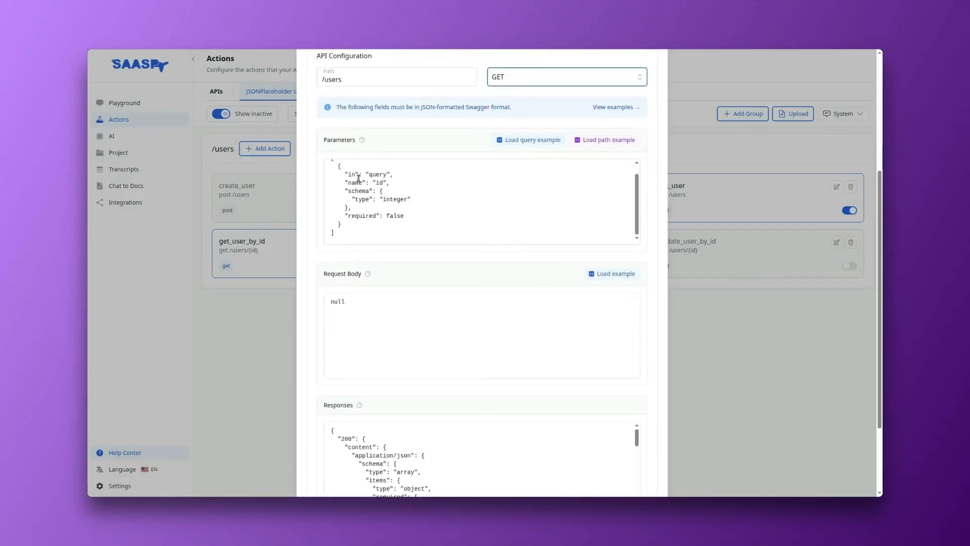
scroll(448, 176, "up", 3)
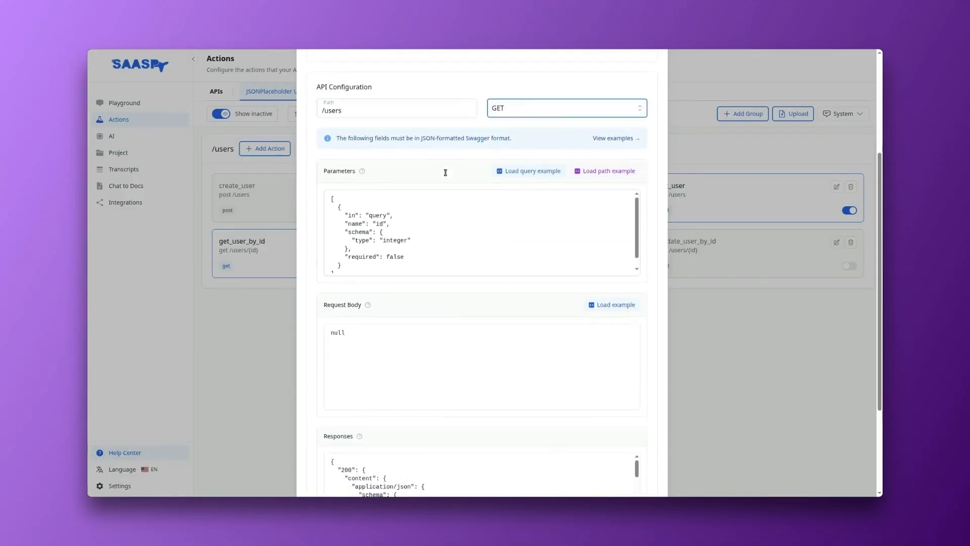
scroll(398, 255, "down", 1)
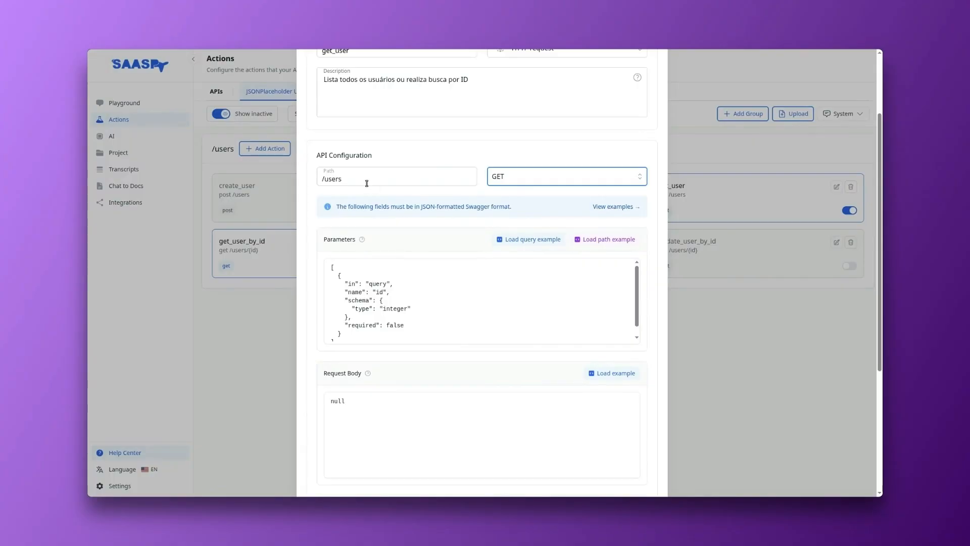
left_click_drag(327, 239, 346, 240)
left_click(339, 267)
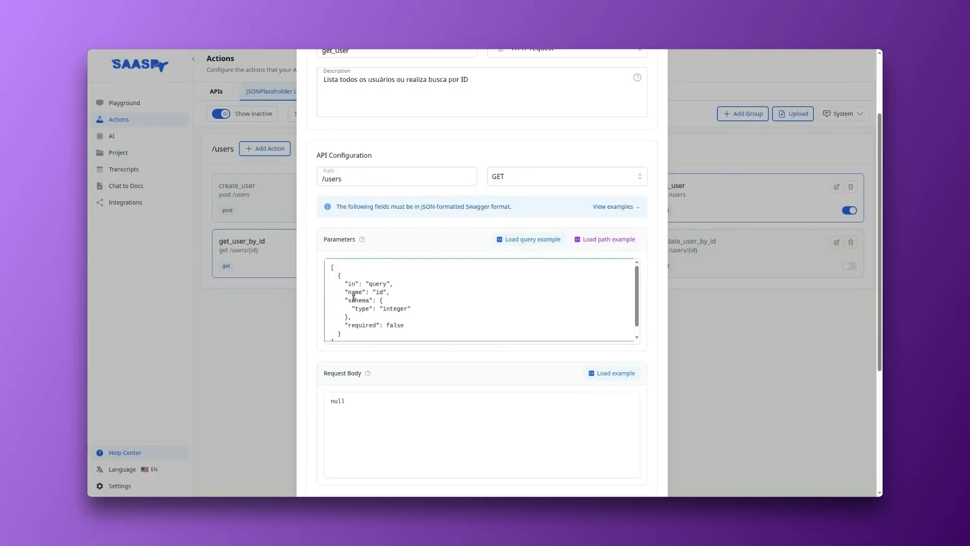
left_click_drag(351, 292, 359, 326)
left_click(396, 291)
Step: Review the request body and the 200 response schema of the get_user action
scroll(571, 210, "down", 3)
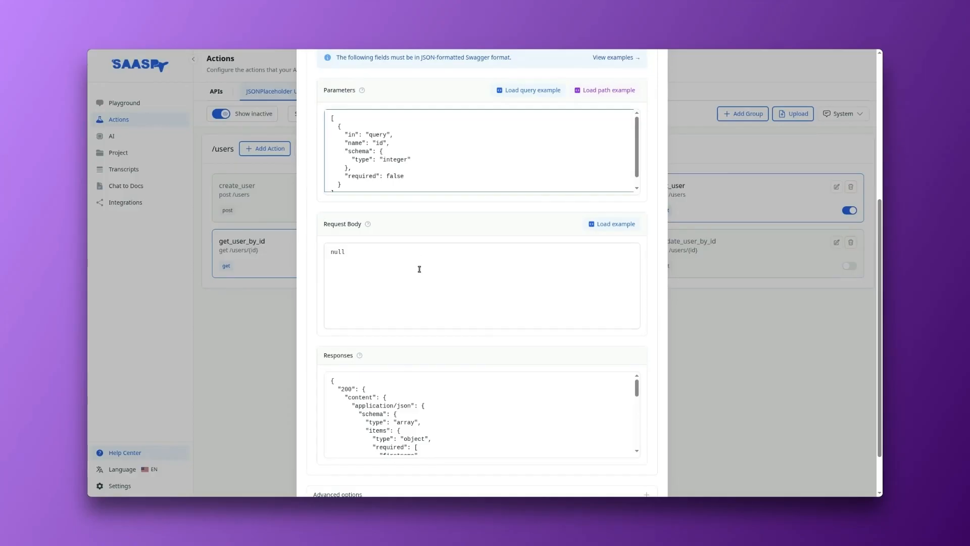
scroll(406, 261, "down", 2)
scroll(400, 321, "down", 2)
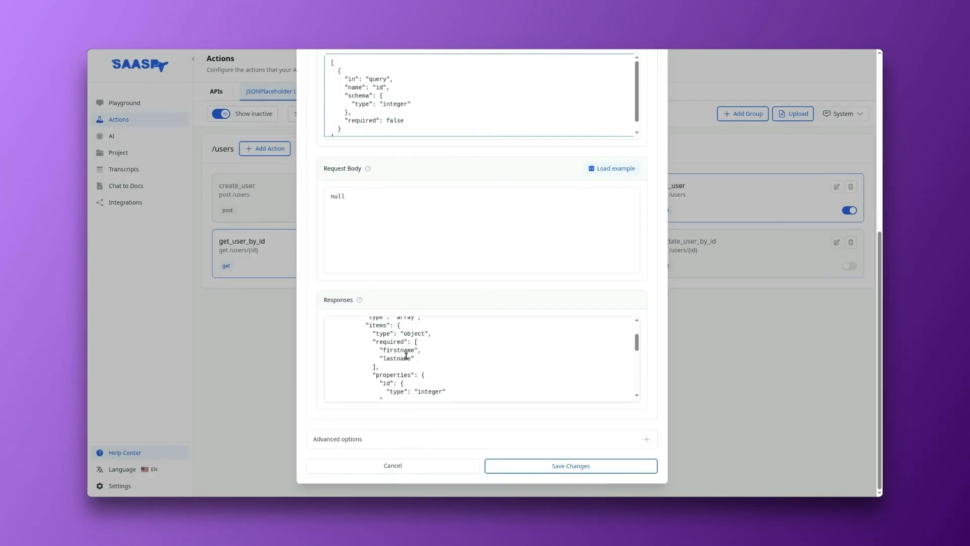
scroll(406, 356, "up", 2)
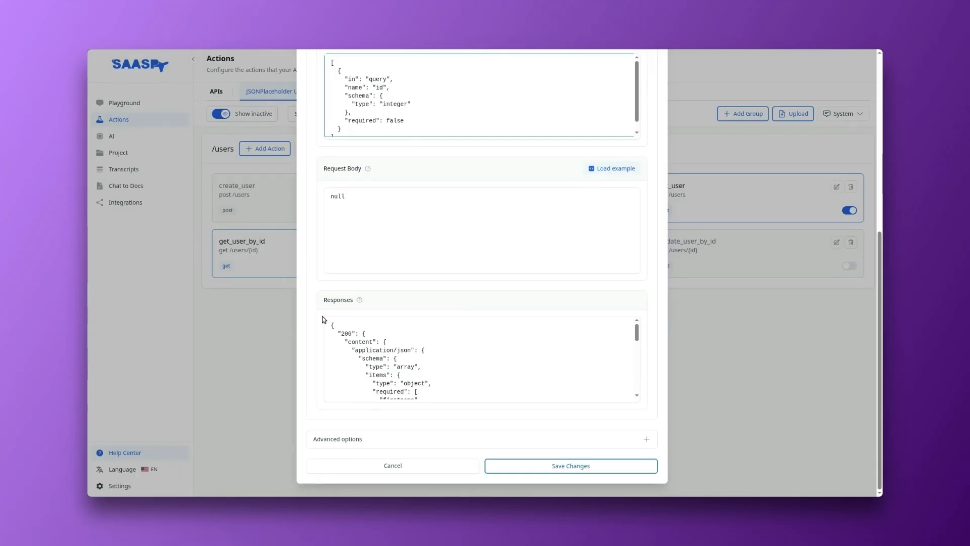
Step: Expand get_user's advanced options, switch Requires confirmation on and back off, and close the action without saving
left_click(365, 439)
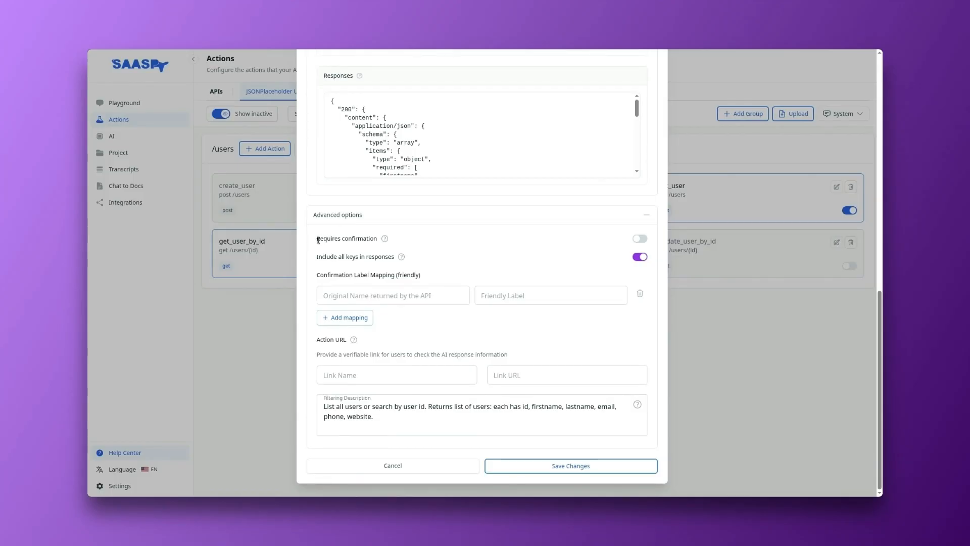
left_click_drag(316, 239, 372, 240)
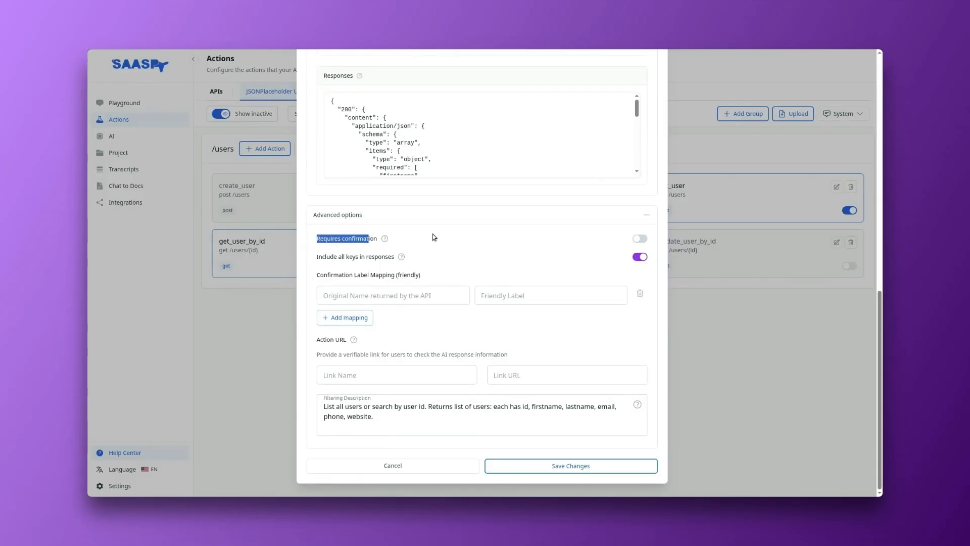
left_click(391, 240)
left_click(641, 239)
left_click(639, 239)
left_click(427, 470)
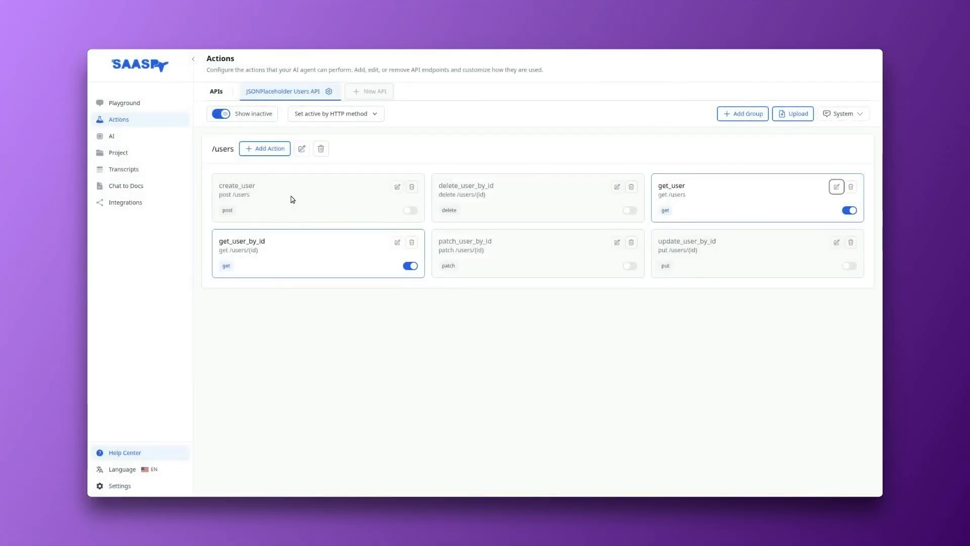
Step: Activate the create_user action in the /users group and open it for editing
left_click_drag(224, 186, 246, 186)
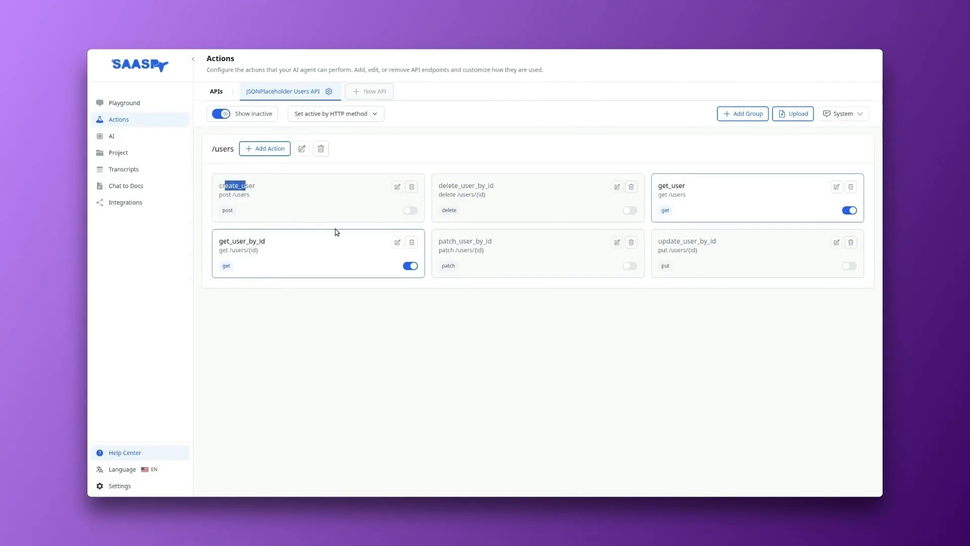
left_click(410, 211)
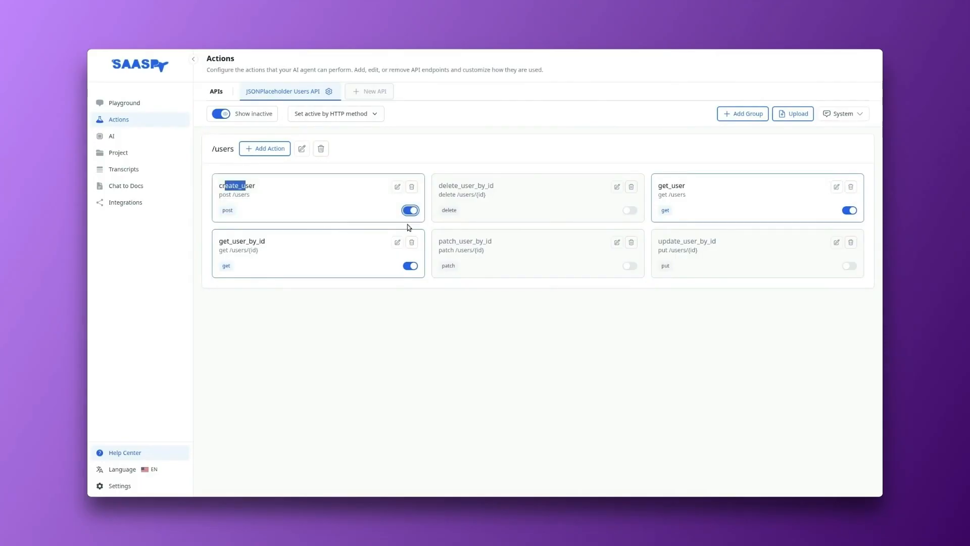
left_click(397, 188)
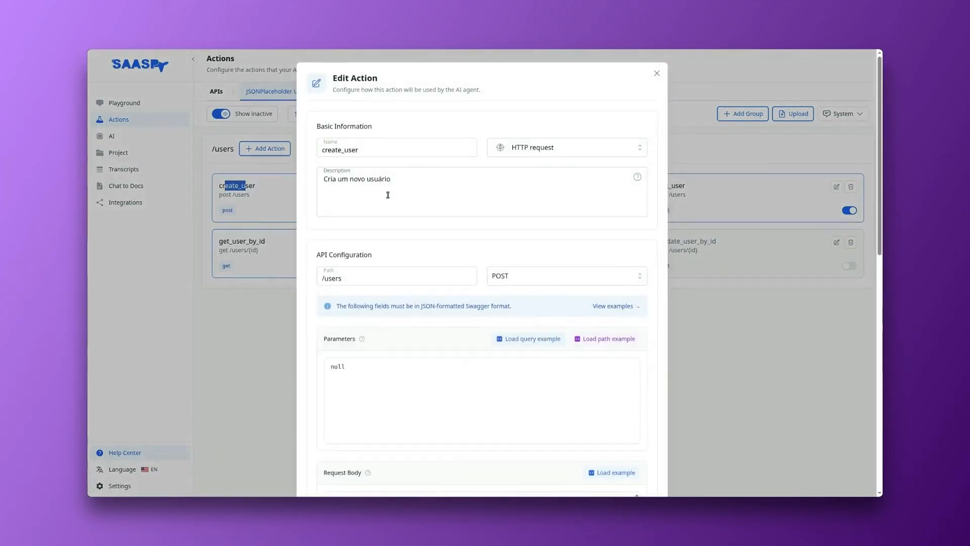
Step: Check the path, HTTP method and parameters of the create_user action
scroll(376, 195, "down", 3)
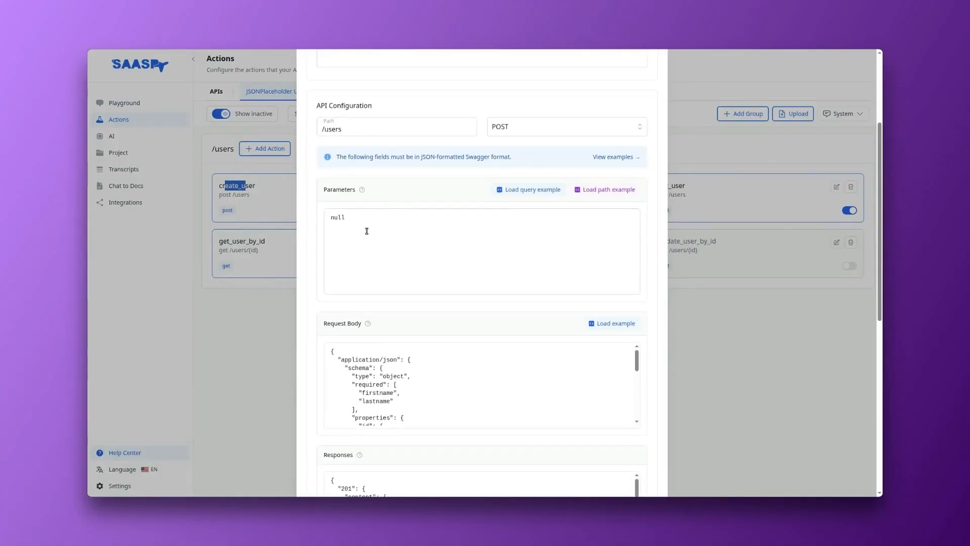
left_click_drag(326, 190, 360, 190)
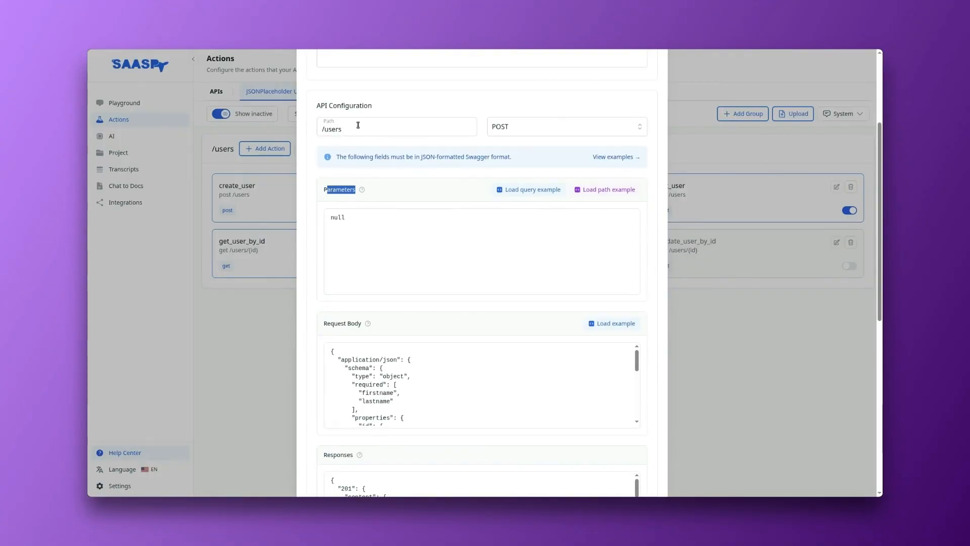
scroll(423, 195, "down", 3)
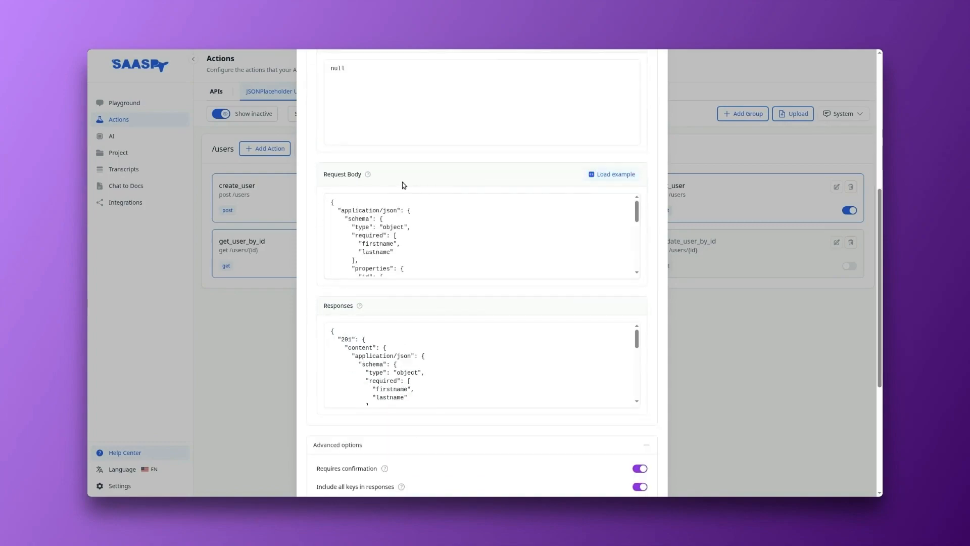
Step: Examine the property types and the required fields in create_user's request body schema
left_click(410, 214)
scroll(391, 216, "down", 2)
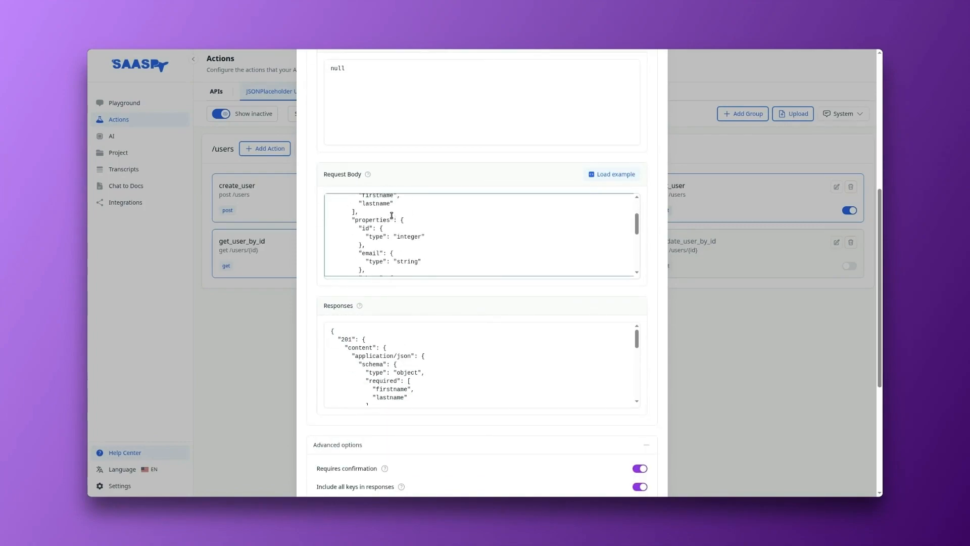
left_click(414, 222)
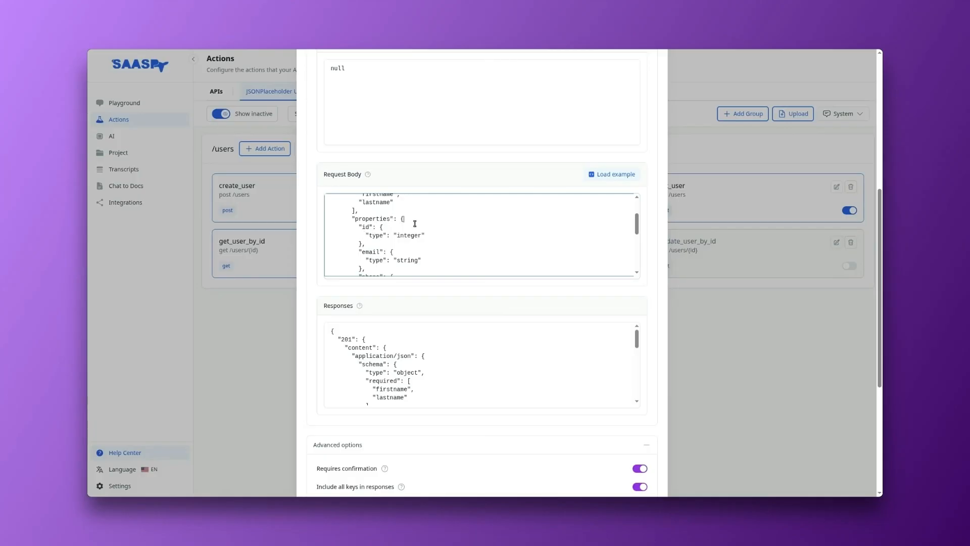
left_click_drag(393, 236, 425, 260)
left_click(367, 253)
scroll(440, 220, "down", 1)
scroll(439, 221, "up", 1)
scroll(435, 224, "up", 1)
left_click_drag(365, 236, 414, 232)
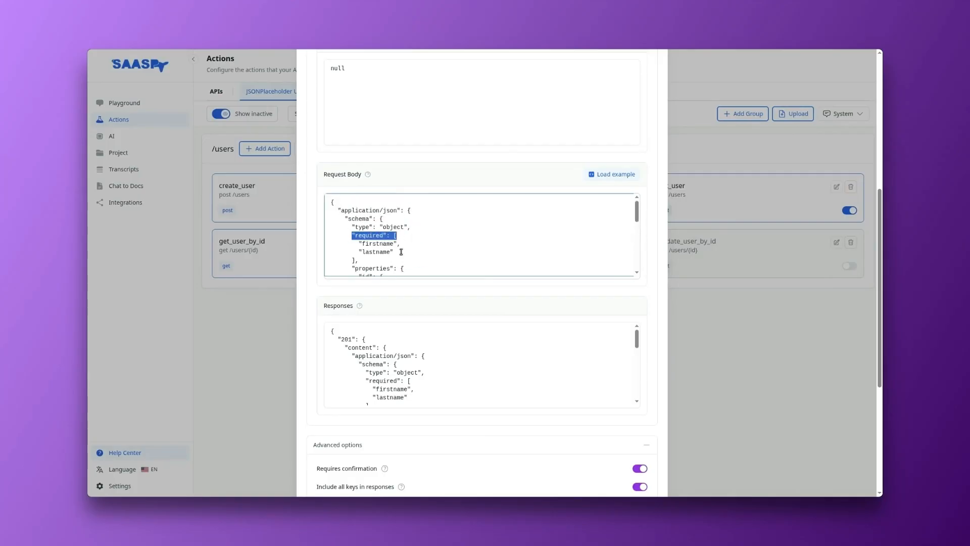
double_click(377, 245)
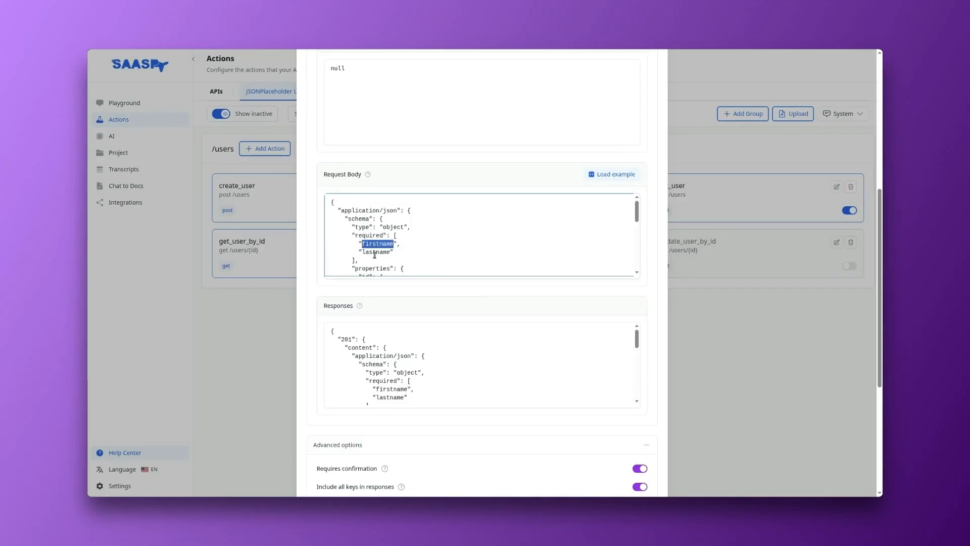
double_click(374, 252)
left_click(366, 225)
Step: Go through create_user's configuration from its basic information to the request body, responses and Requires confirmation option
scroll(372, 283, "up", 4)
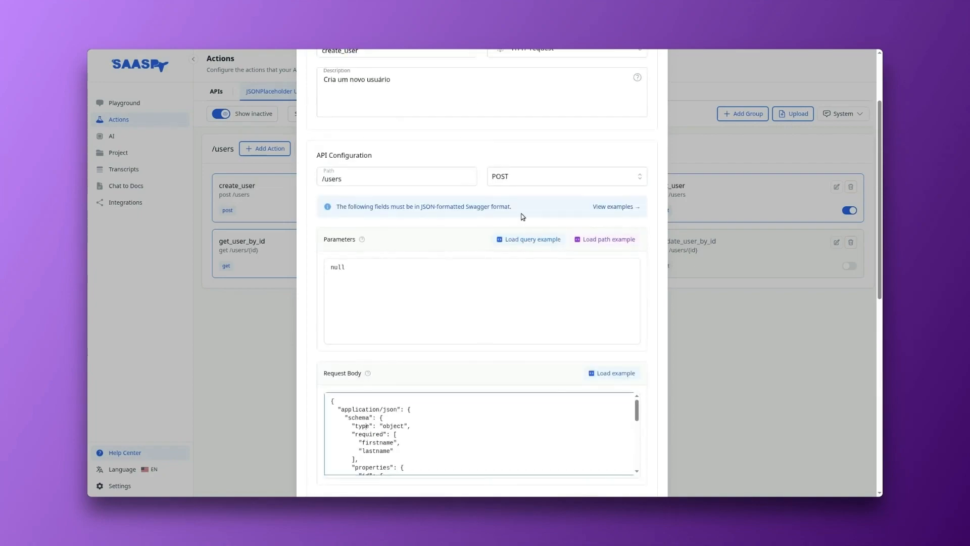
scroll(521, 215, "up", 2)
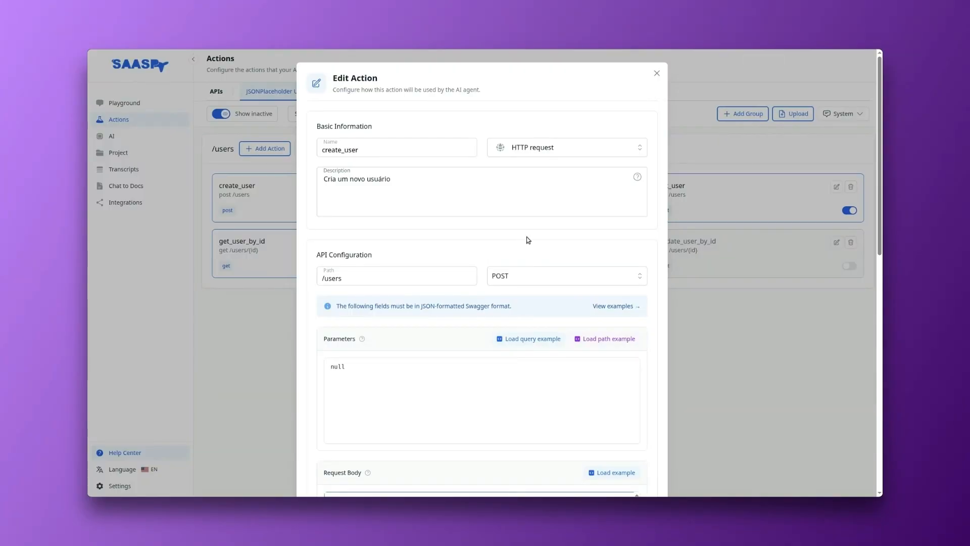
scroll(529, 241, "down", 5)
scroll(444, 317, "down", 3)
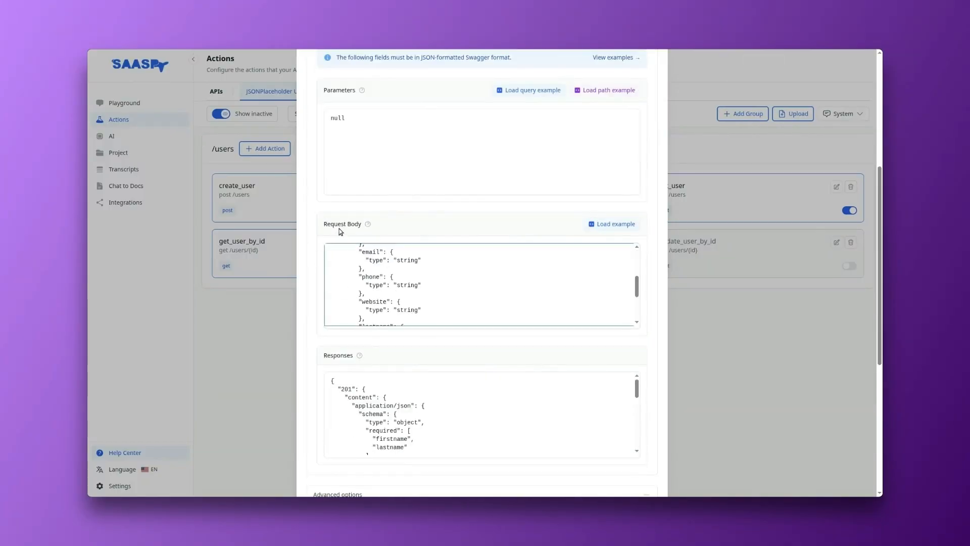
left_click_drag(326, 224, 354, 225)
scroll(352, 225, "down", 4)
left_click_drag(329, 158, 353, 158)
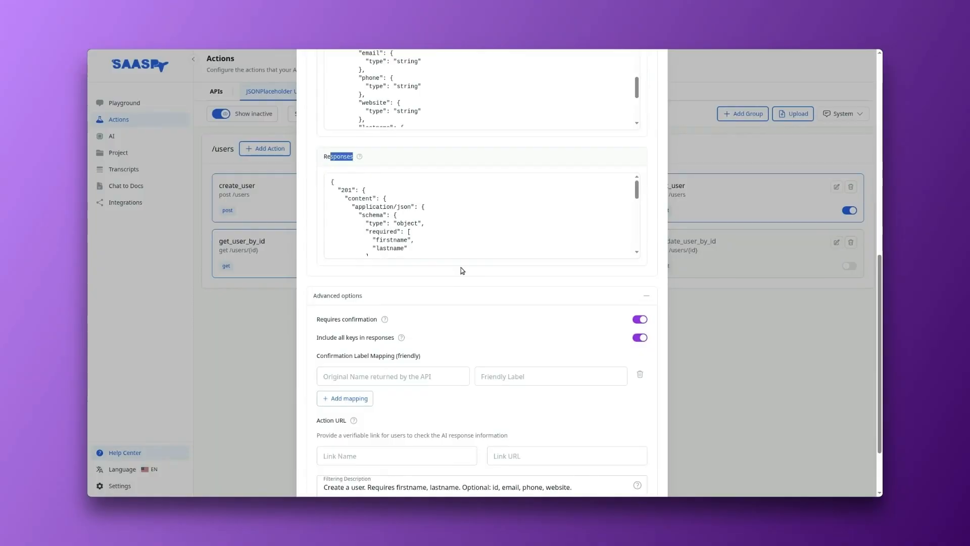
scroll(403, 256, "down", 2)
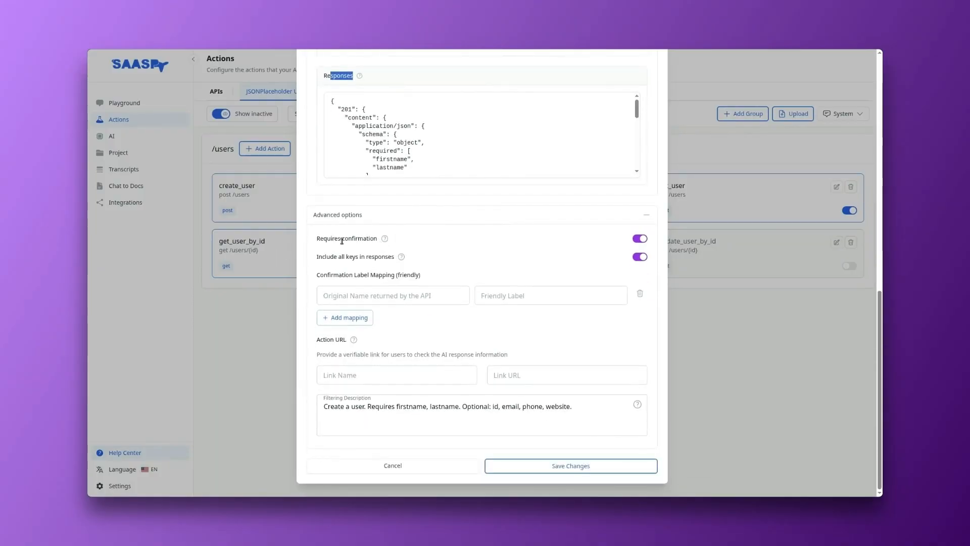
left_click_drag(320, 238, 364, 237)
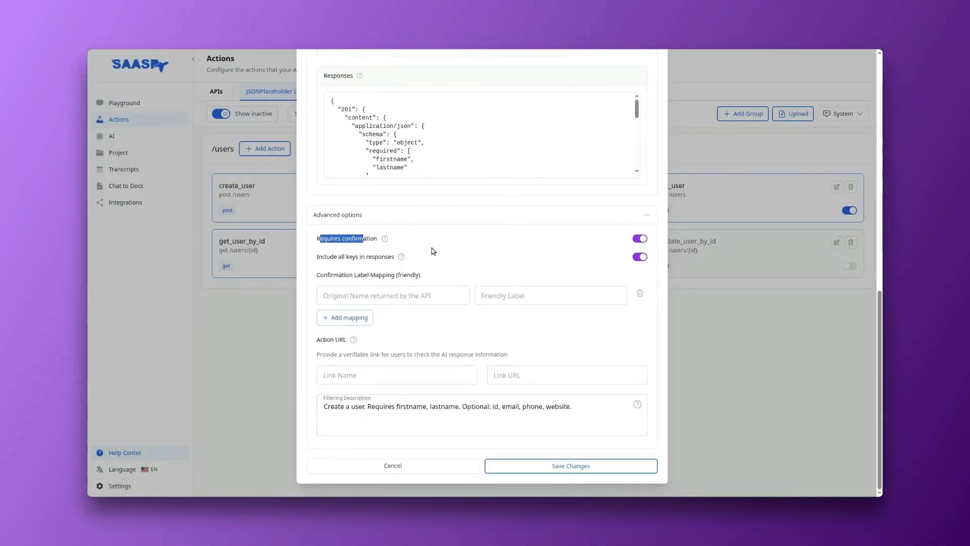
left_click(365, 250)
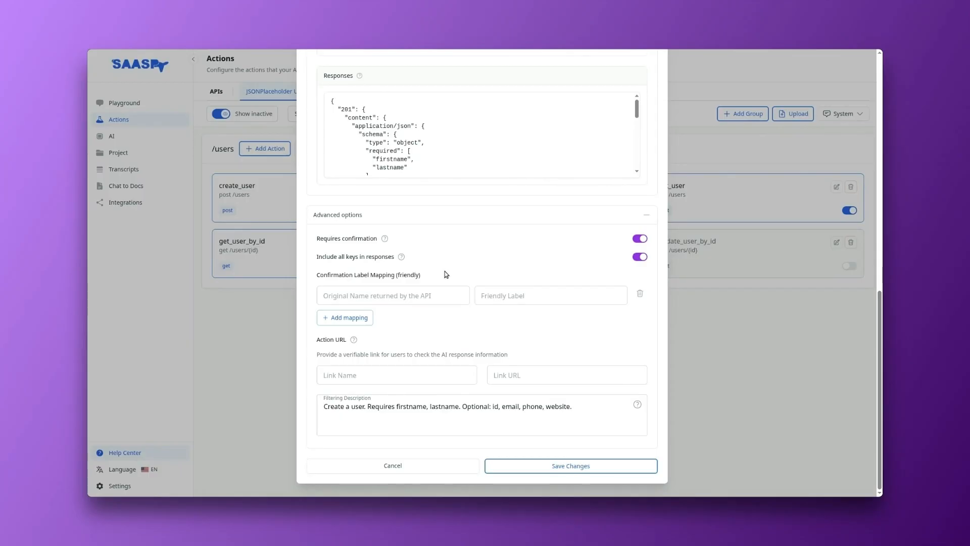
Step: Recheck create_user's path and HTTP method options, look over its schemas again and close the action without saving
scroll(323, 321, "up", 4)
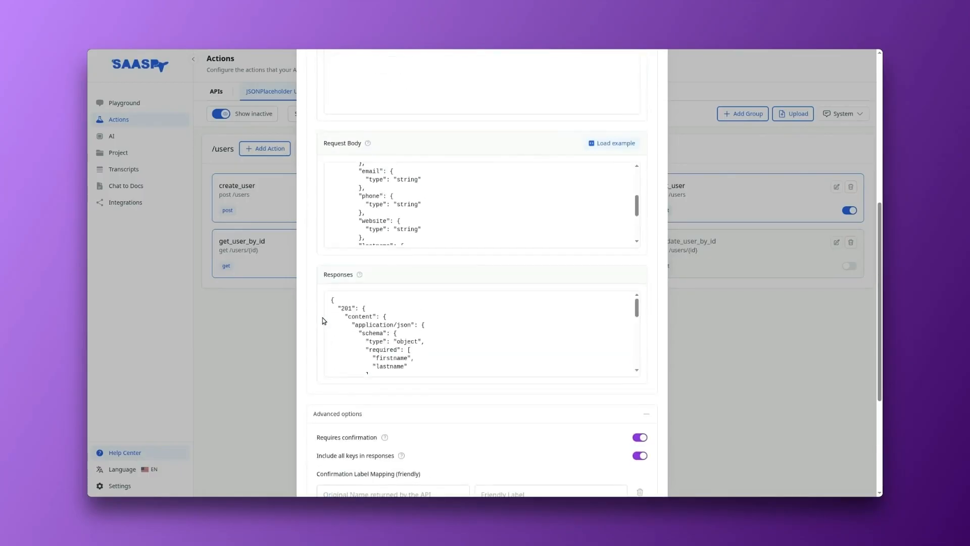
scroll(323, 317, "up", 6)
left_click(509, 246)
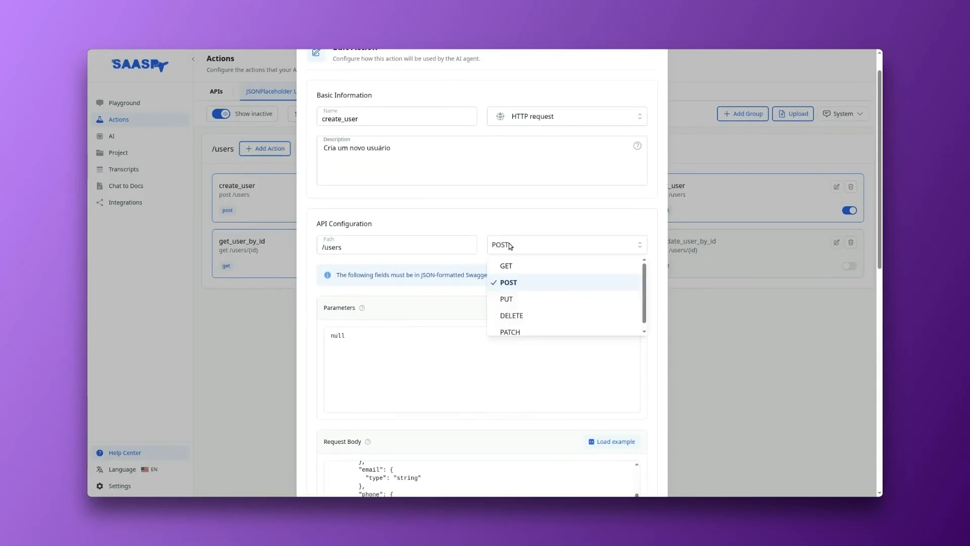
left_click_drag(360, 253, 319, 254)
left_click(461, 207)
scroll(488, 260, "down", 4)
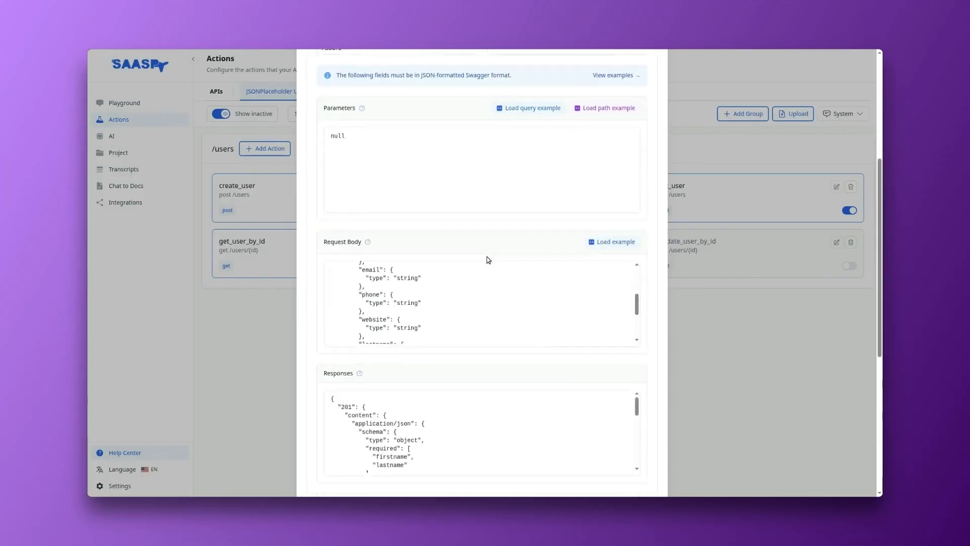
scroll(488, 260, "down", 6)
left_click(410, 460)
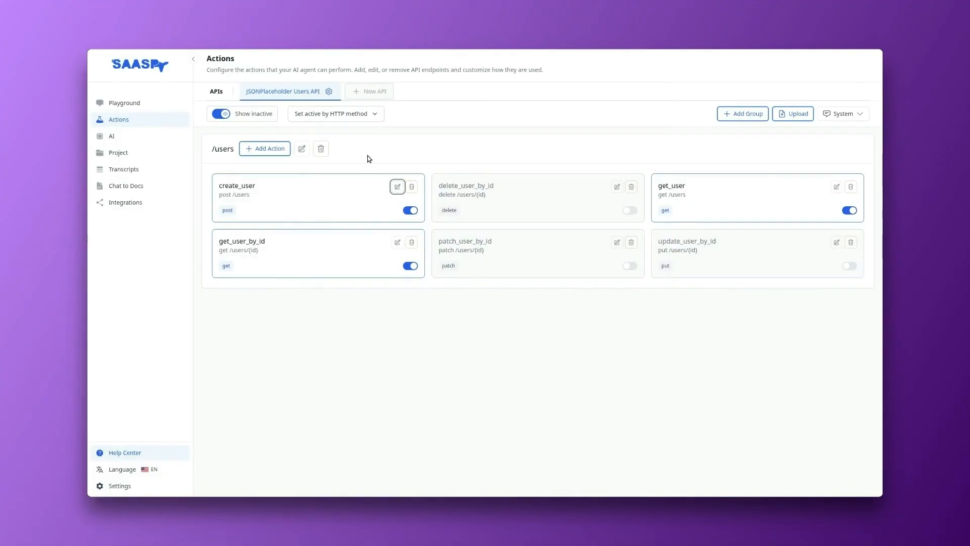
Step: View the blank new action form for the /users group, close it, and add a new action group
left_click(265, 152)
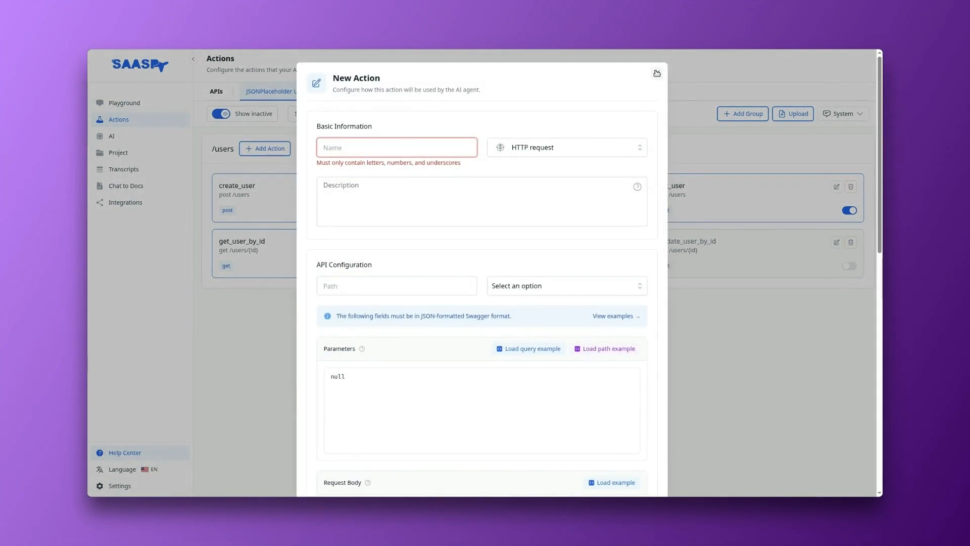
left_click(657, 74)
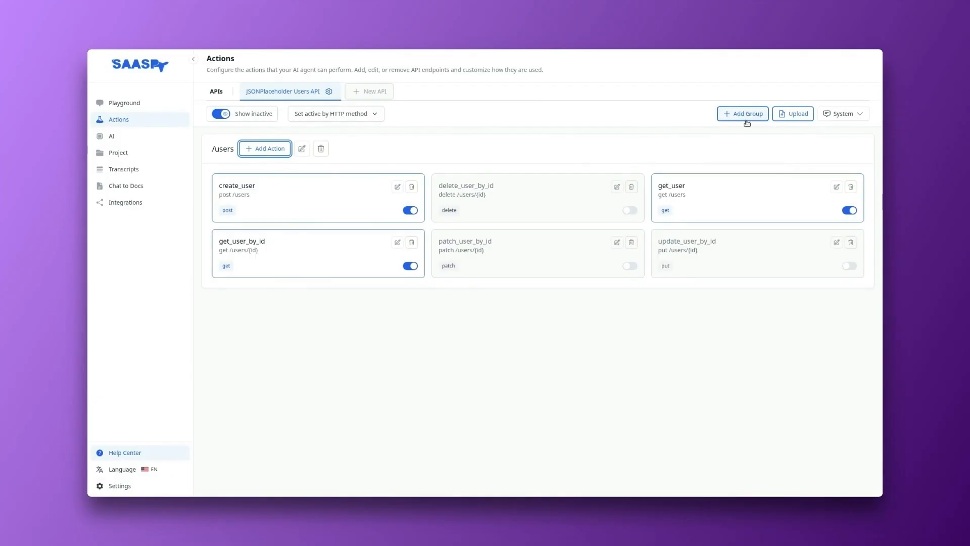
left_click_drag(211, 149, 235, 148)
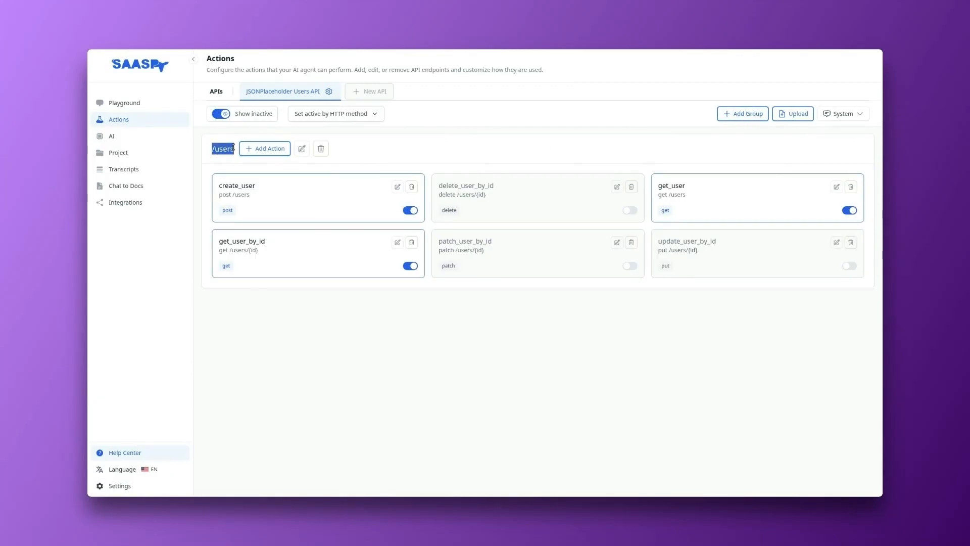
left_click(733, 114)
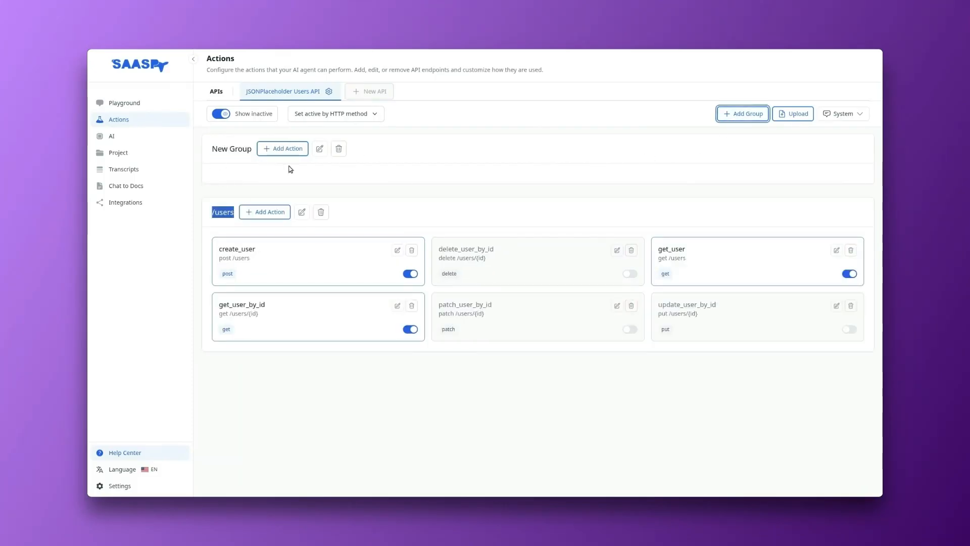
Step: Rename the newly added action group to "posts" and save it
left_click(320, 149)
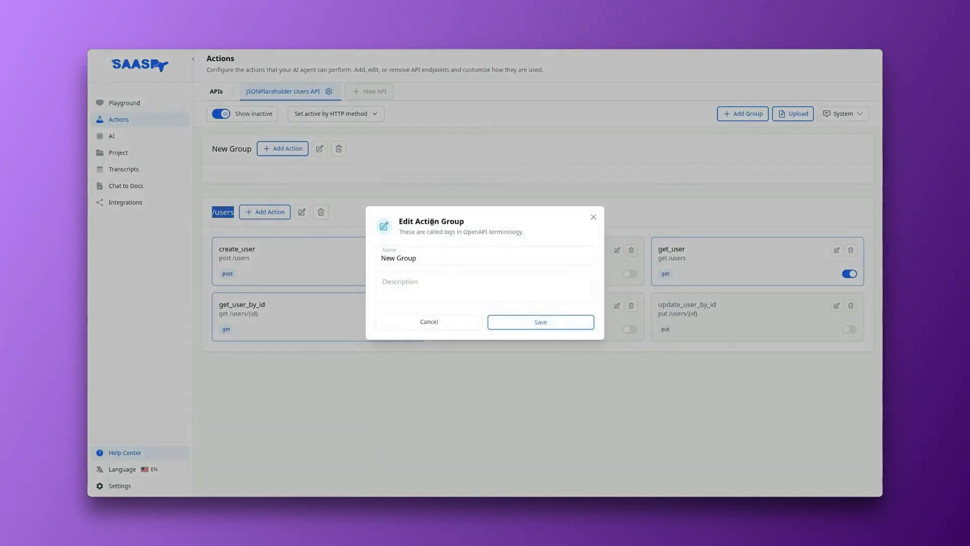
triple_click(447, 251)
type("posts")
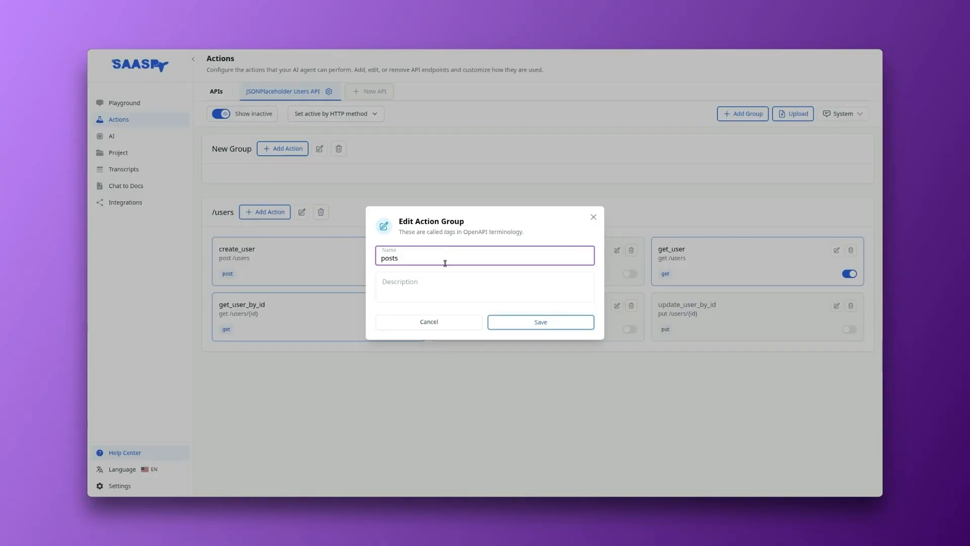
left_click(516, 323)
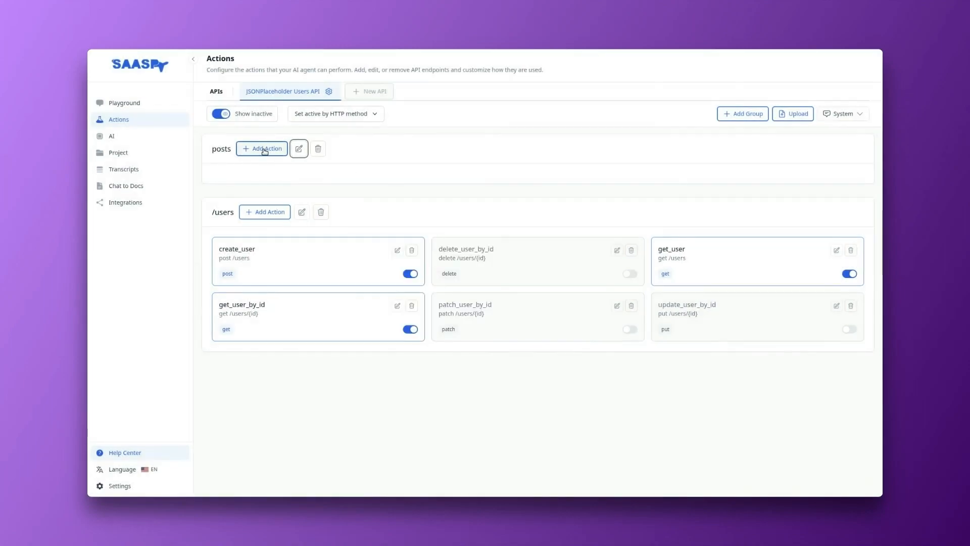
Step: View the posts group's blank new action form, close it, and delete the posts group
left_click(262, 149)
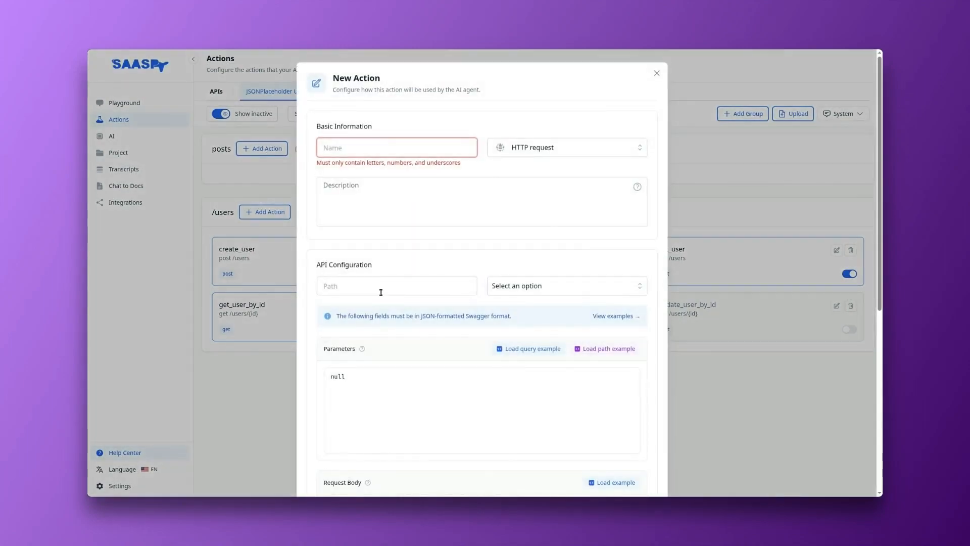
left_click(657, 74)
left_click(318, 148)
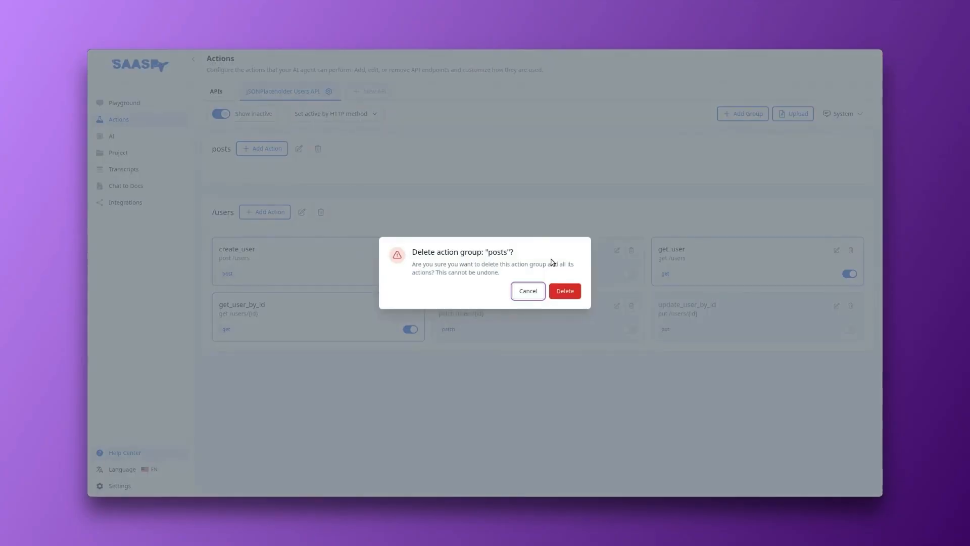
left_click(566, 292)
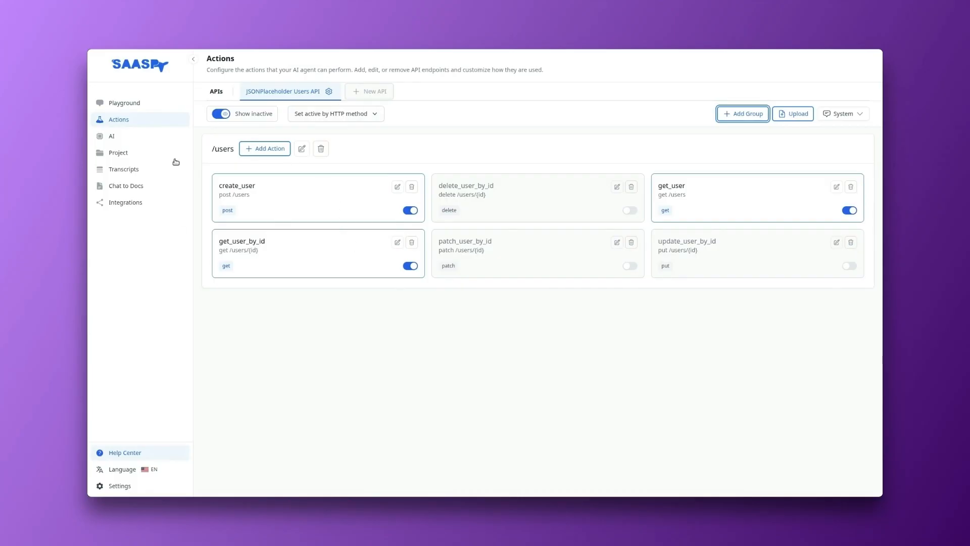
Step: Add a header named my-header with the value 123456 to the JSONPlaceholder Users API settings and save them
left_click(329, 91)
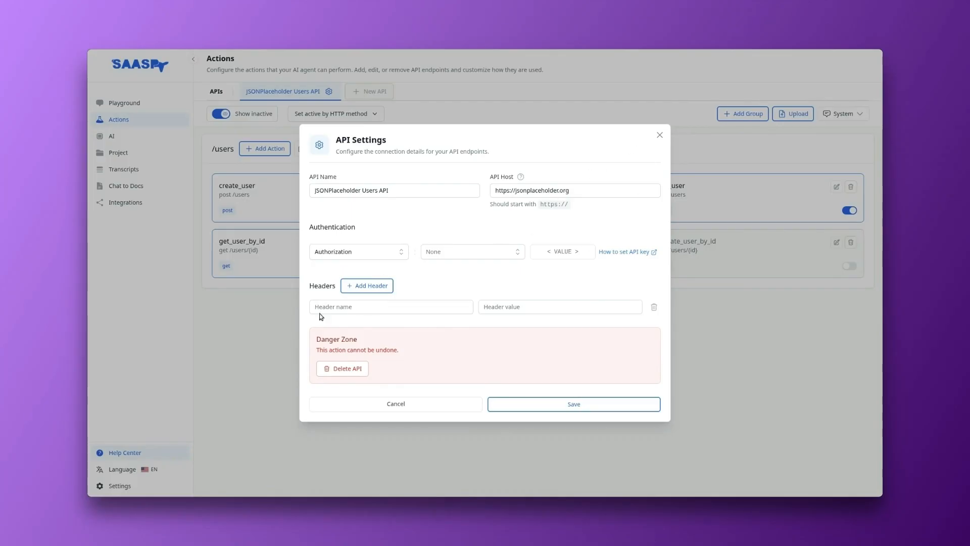
left_click(361, 306)
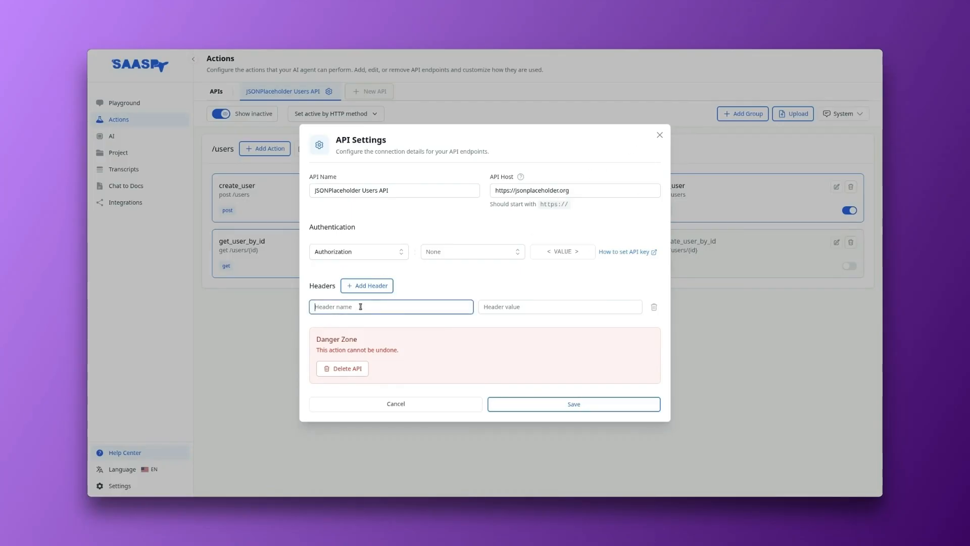
type("my-header")
left_click(512, 310)
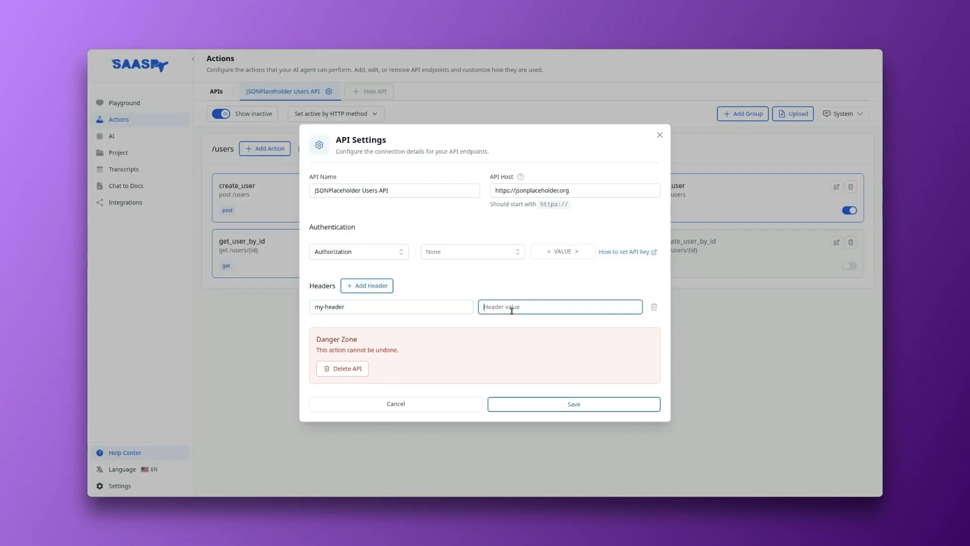
type("123456")
left_click(470, 281)
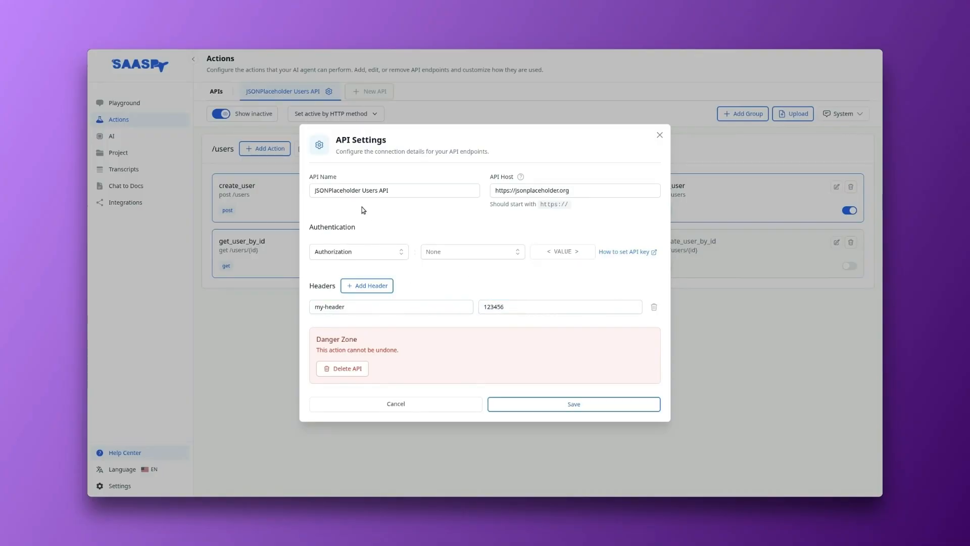
left_click(532, 408)
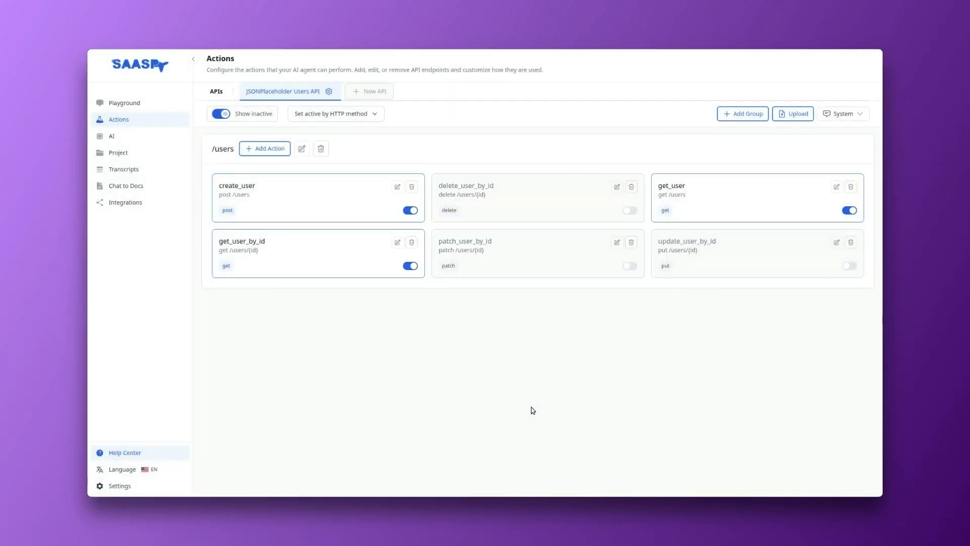
Step: Go to the Playground and turn on developer mode for the agent chat
left_click(125, 105)
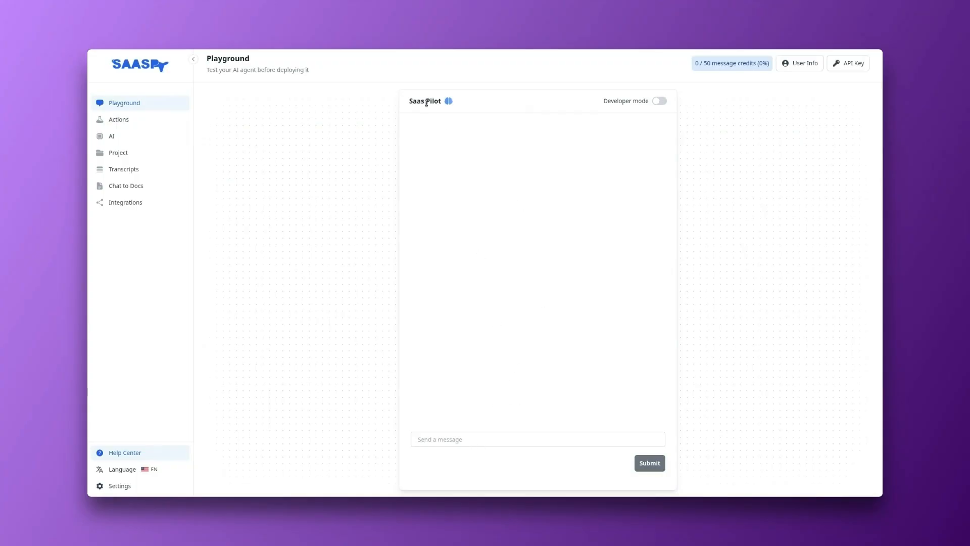
left_click_drag(611, 101, 630, 101)
left_click(657, 102)
Step: Look over the Playground's user description and the API key entry, closing each without changes
left_click(806, 68)
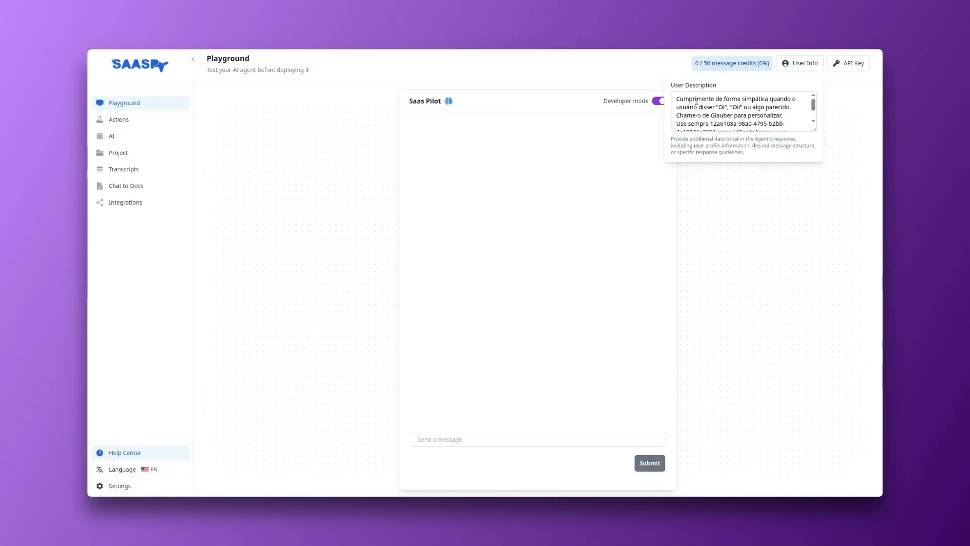
left_click(697, 102)
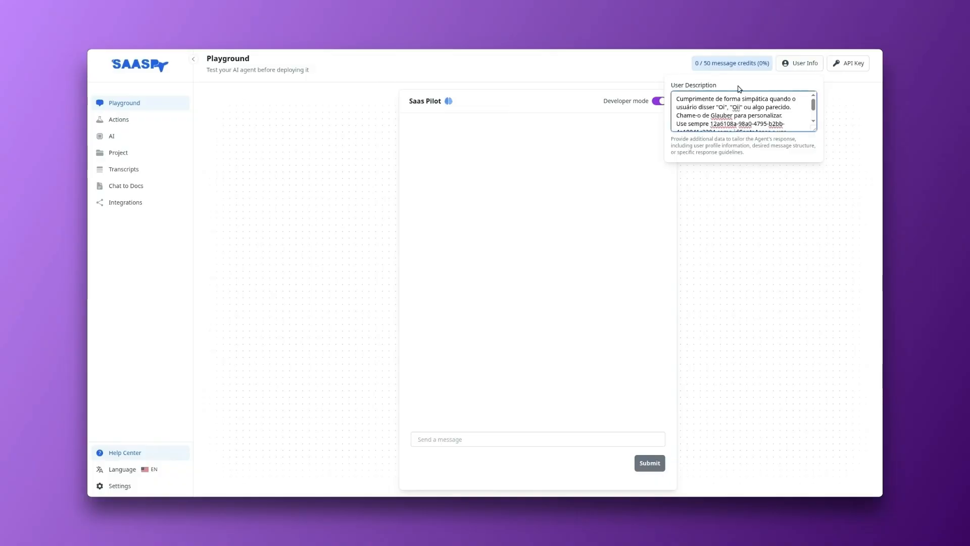
left_click(755, 86)
left_click(615, 245)
left_click(861, 60)
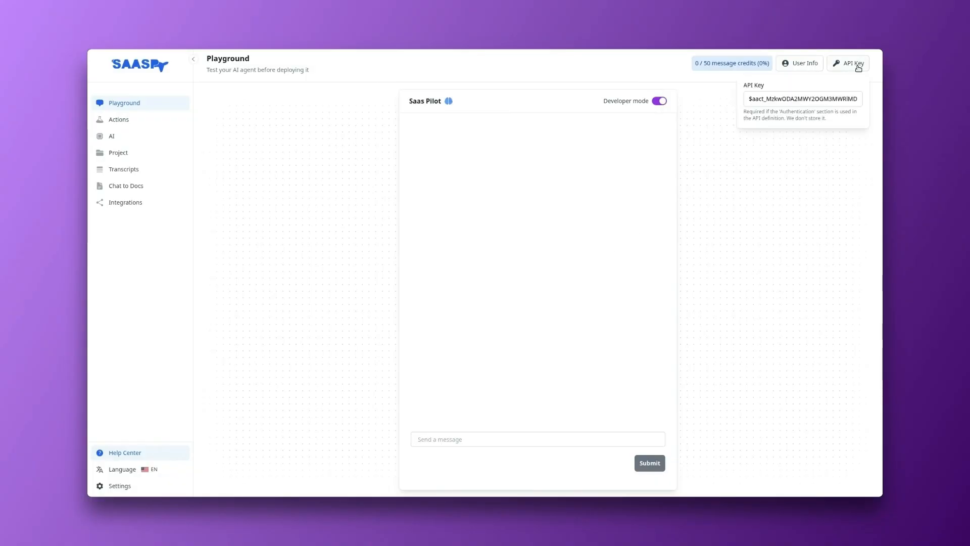
left_click(849, 68)
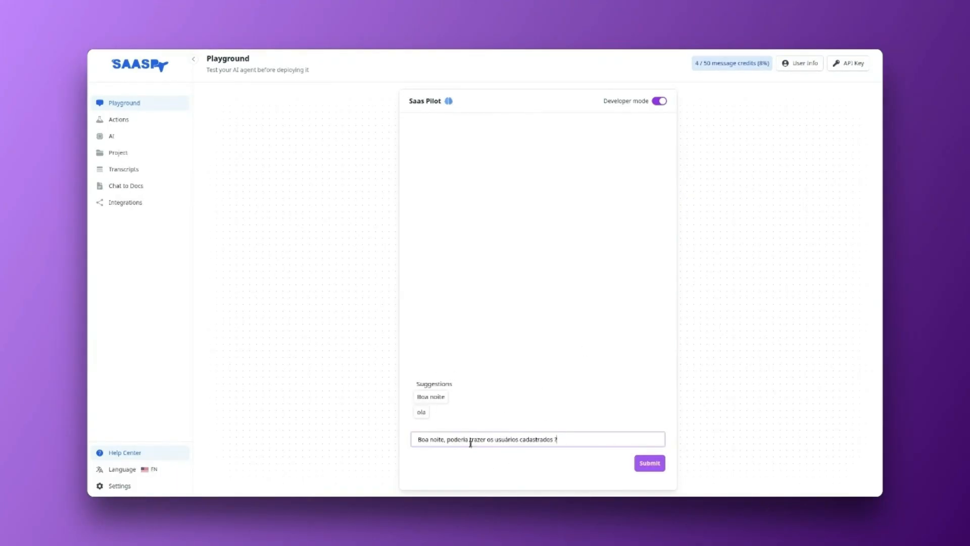
Step: Send the message "Boa noite, poderia trazer os usuários cadastrados ?" and read the agent's reasoning and the function it chooses
left_click(652, 465)
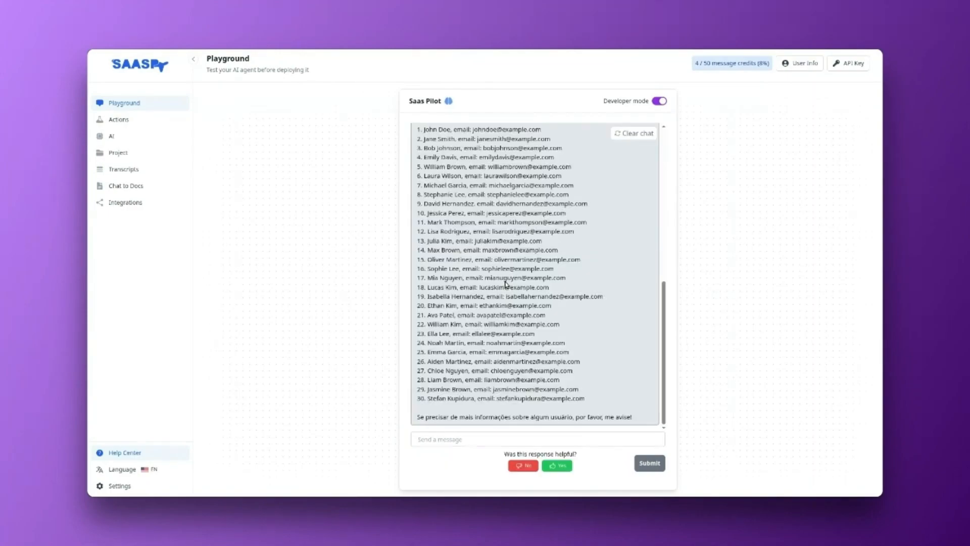
scroll(507, 284, "up", 7)
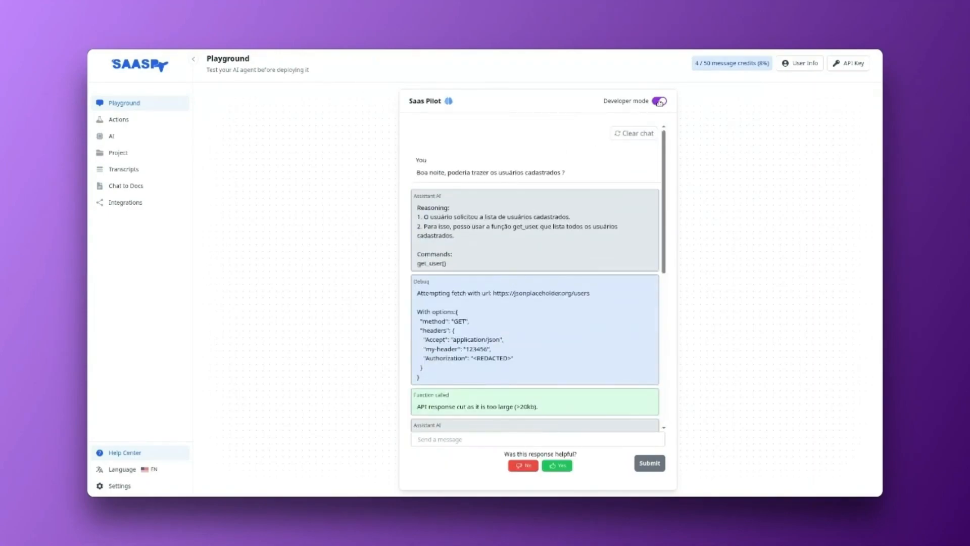
left_click_drag(418, 207, 477, 207)
left_click(474, 207)
left_click_drag(424, 216, 484, 217)
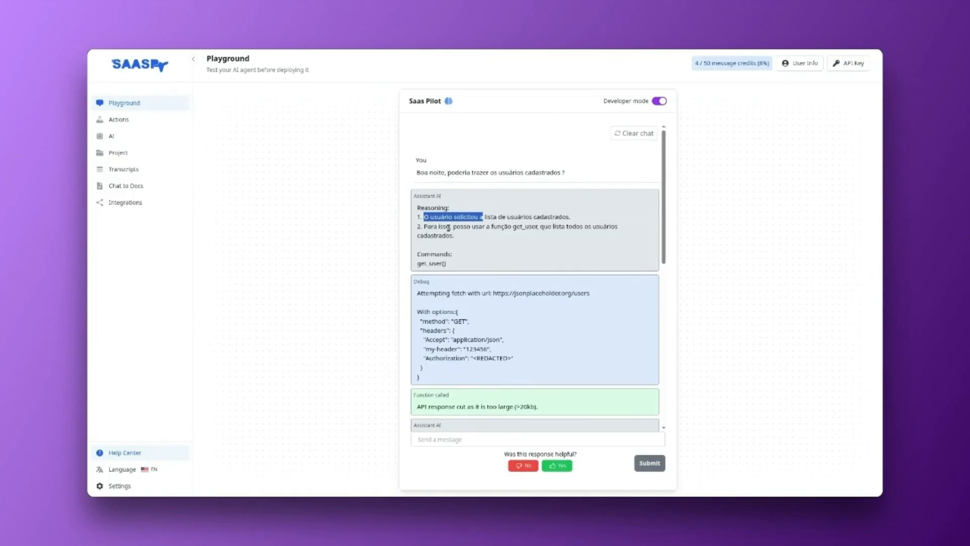
left_click_drag(514, 227, 538, 226)
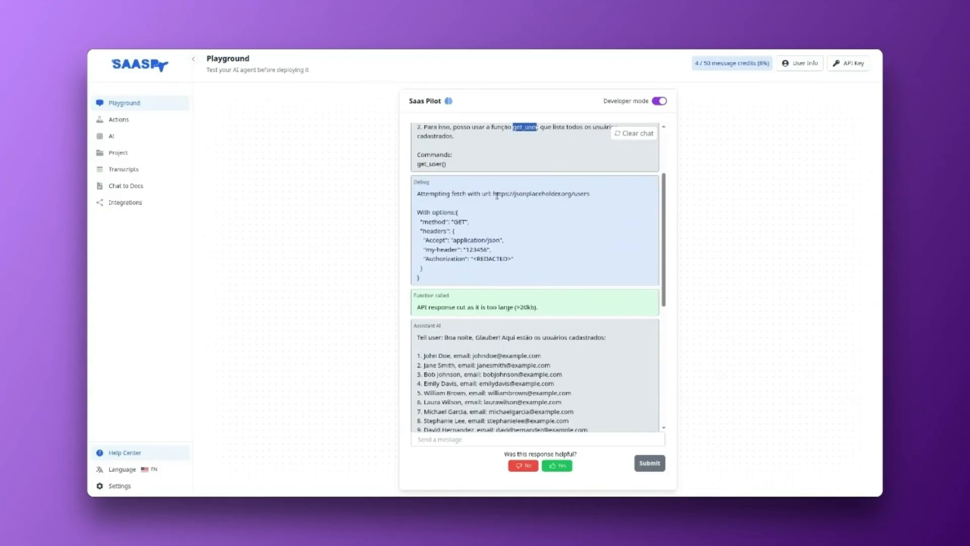
Step: Examine the debug output's request URL, method, authorization and my-header entries, checking the API key entry alongside
left_click_drag(493, 194, 587, 194)
left_click(582, 205)
mouse_move(448, 229)
left_mouse_down()
mouse_move(477, 226)
mouse_move(442, 222)
left_mouse_up()
left_click_drag(426, 259, 452, 263)
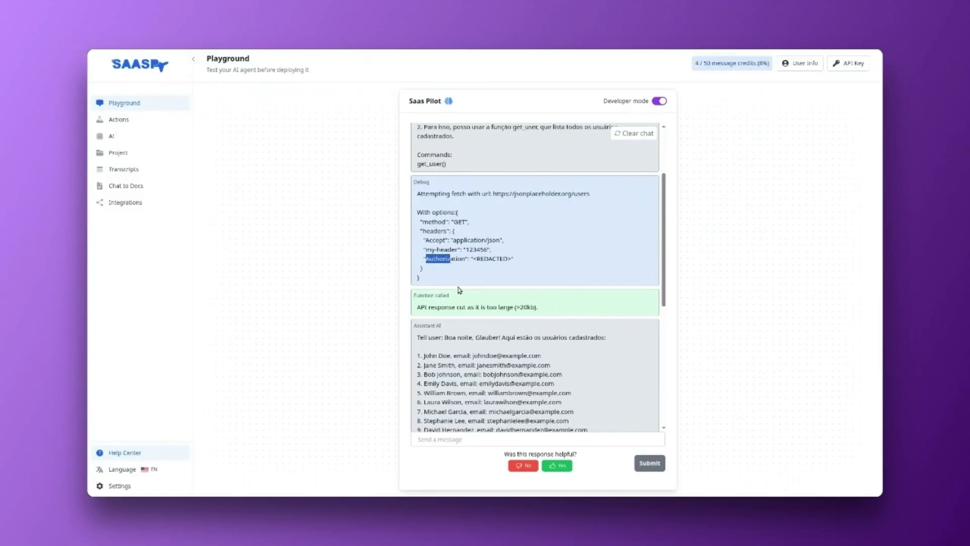
left_click(858, 68)
left_click(859, 69)
left_click(506, 255)
left_click_drag(424, 250, 490, 250)
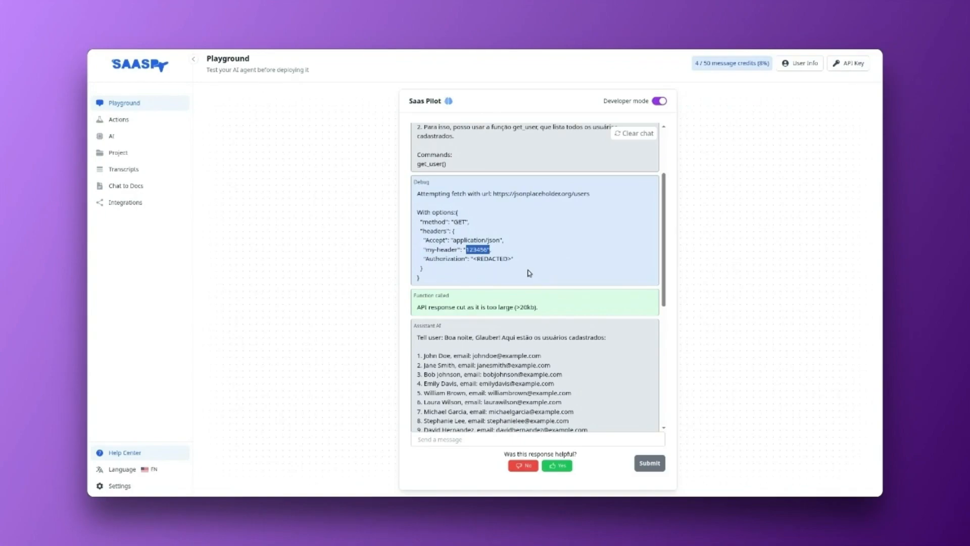
left_click(512, 256)
left_click_drag(425, 250, 508, 251)
Step: Read the function call output and the assistant's greeting and user list in the developer view
scroll(510, 255, "down", 2)
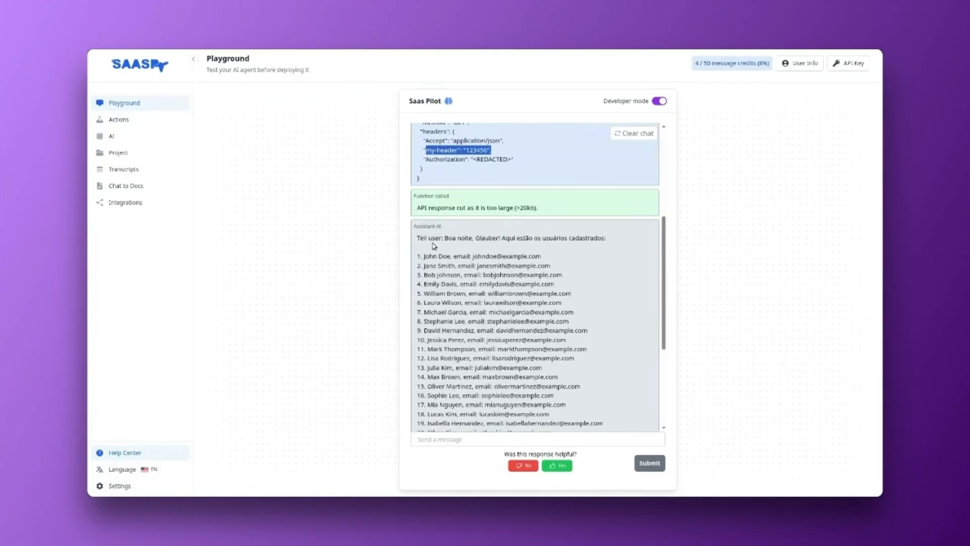
scroll(434, 246, "down", 2)
scroll(428, 152, "up", 1)
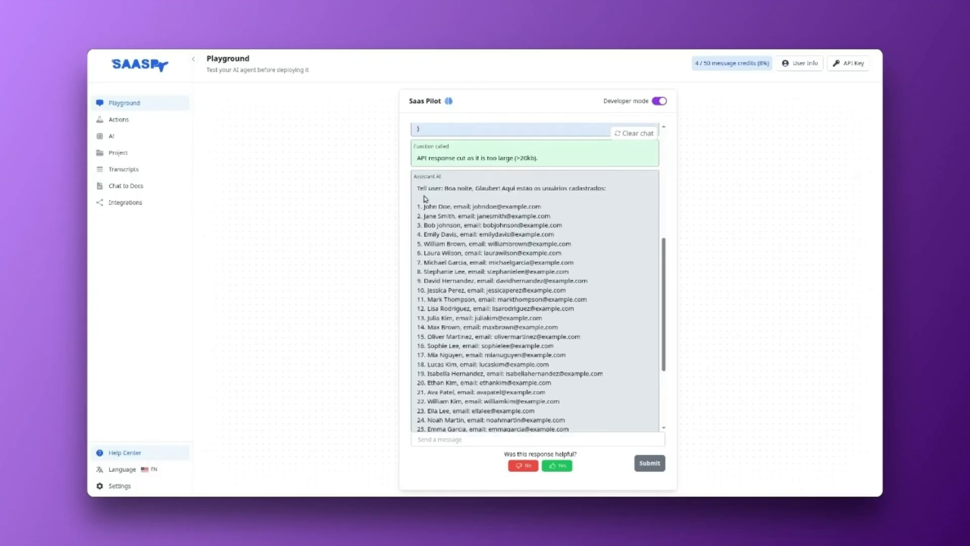
double_click(422, 188)
left_click_drag(448, 188, 565, 189)
left_click_drag(447, 208, 521, 345)
left_click_drag(521, 346, 518, 345)
left_click_drag(427, 207, 503, 207)
left_click(514, 256)
Step: Turn off developer mode and review the question and the reply's greeting in the normal chat view
scroll(515, 259, "up", 1)
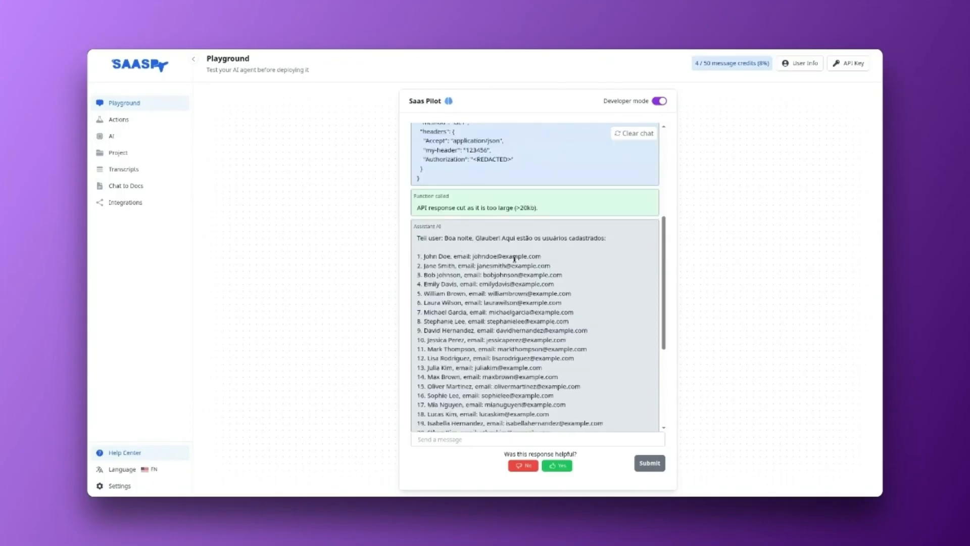
scroll(514, 259, "up", 4)
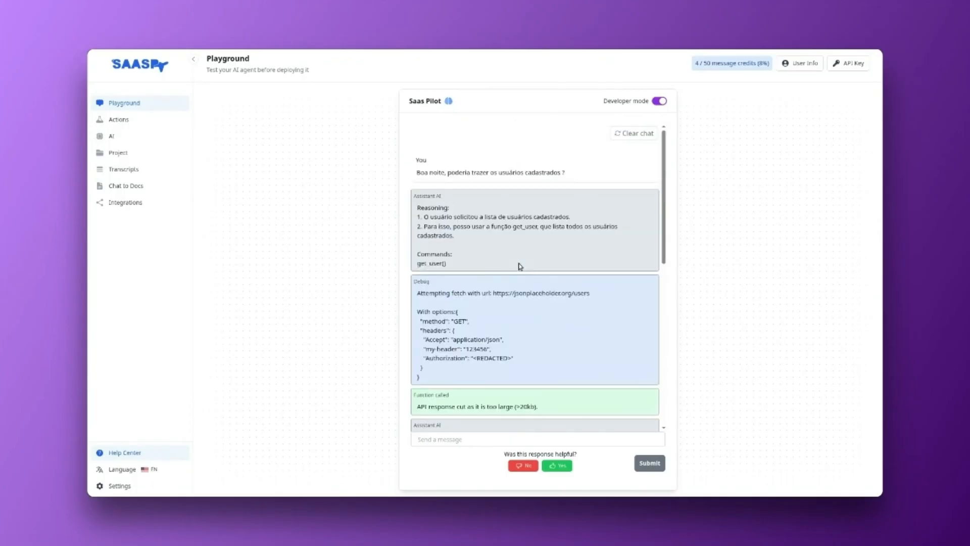
left_click(659, 102)
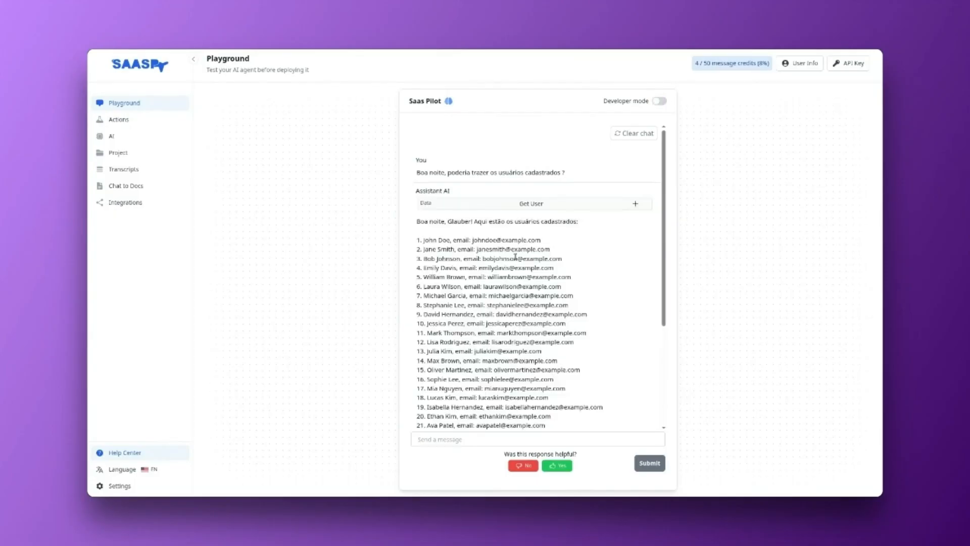
left_click_drag(416, 175, 553, 184)
scroll(545, 215, "down", 2)
scroll(545, 215, "up", 1)
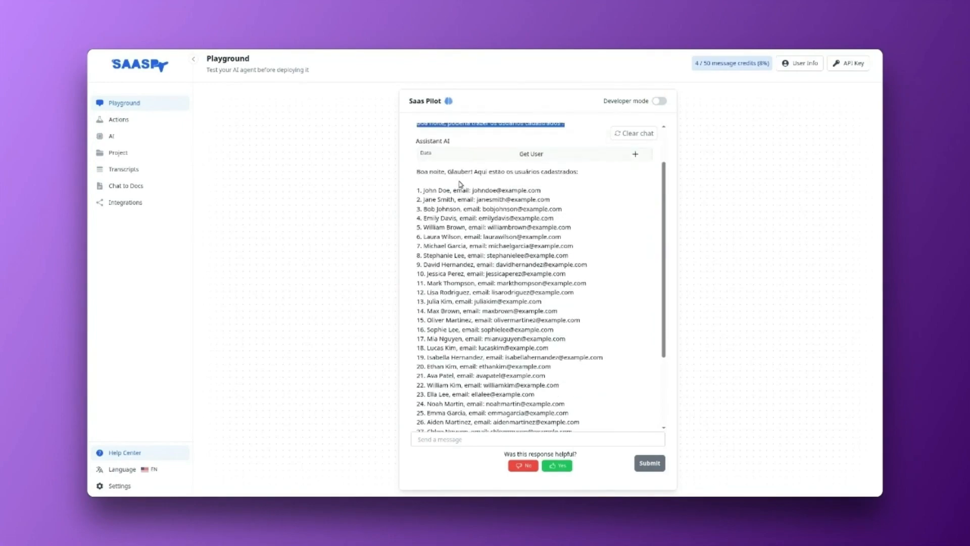
left_click_drag(417, 173, 593, 178)
Step: Read through the user list and the closing message of the agent's reply in the normal chat view
scroll(439, 207, "down", 2)
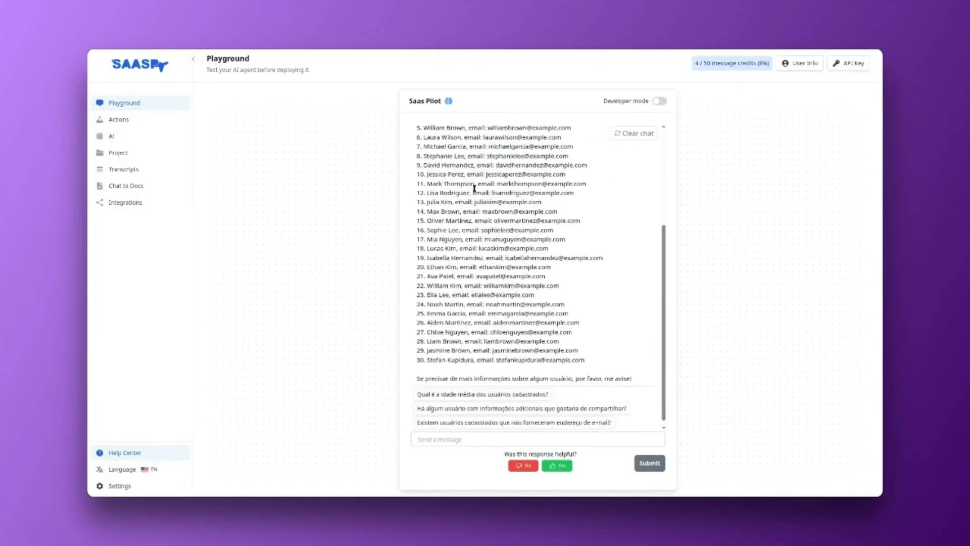
left_click_drag(475, 192, 487, 265)
left_click(487, 319)
left_click_drag(420, 379, 623, 379)
scroll(509, 372, "up", 3)
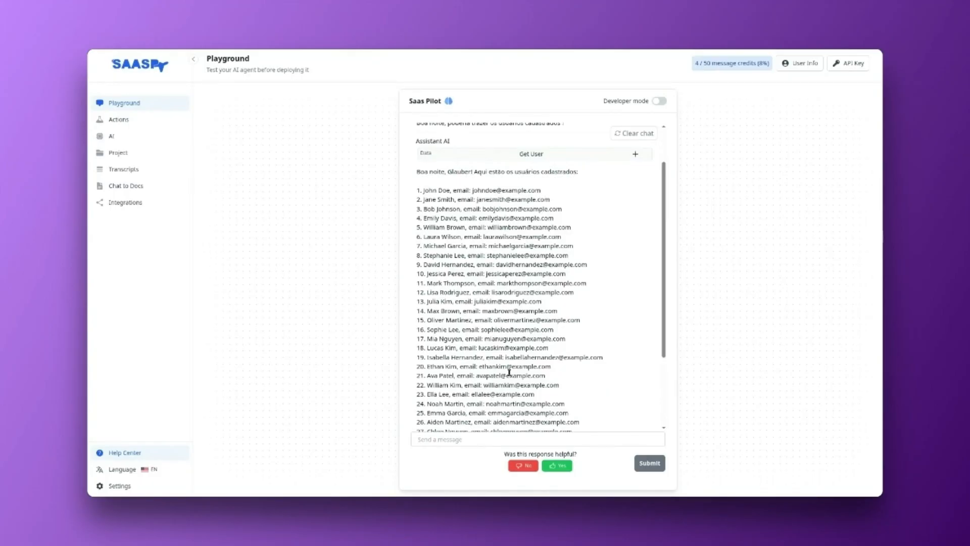
scroll(509, 373, "up", 2)
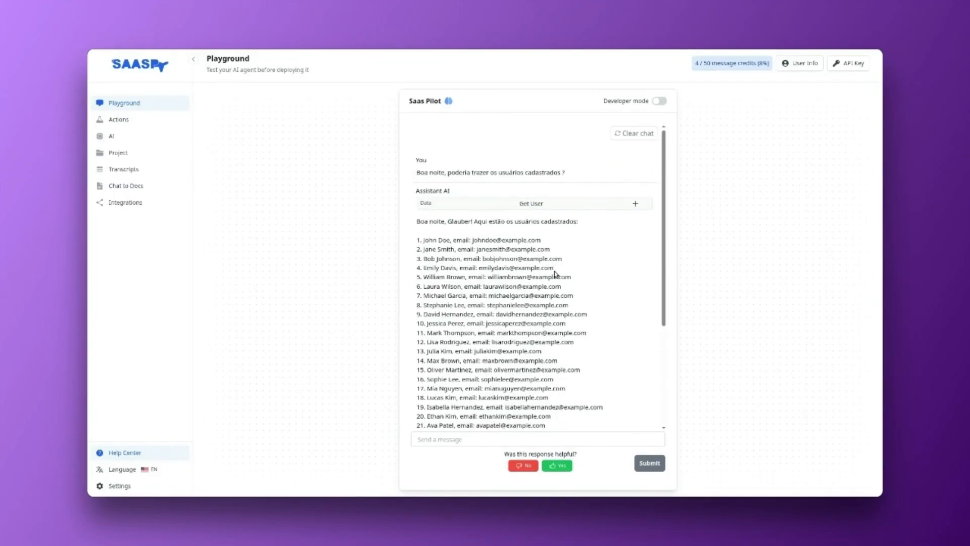
scroll(512, 286, "down", 5)
scroll(512, 286, "up", 5)
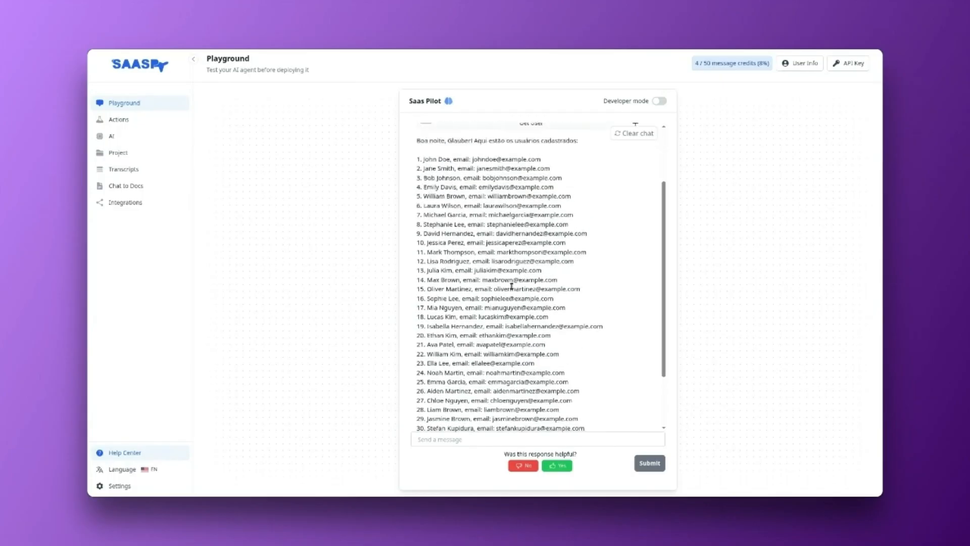